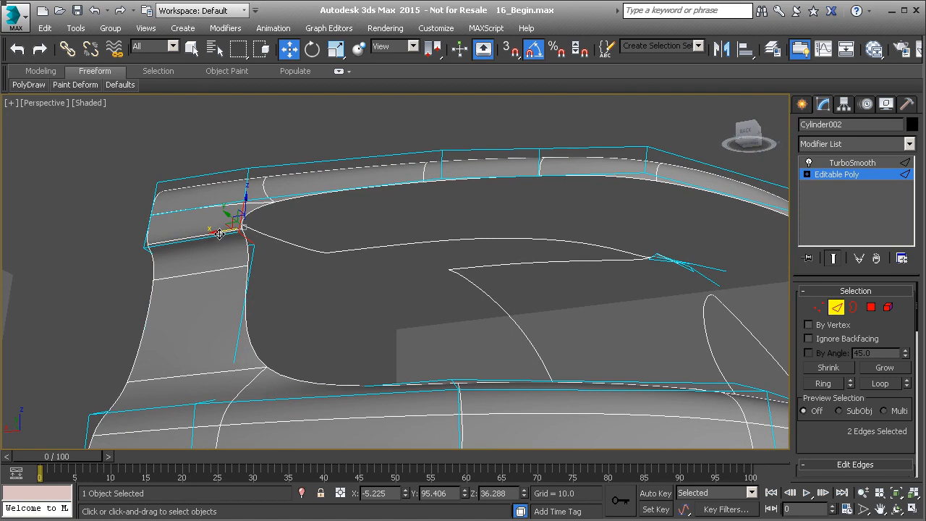
# Extrude the two selected edges under the trunk lip sideways along X across the top of the tail light opening
pyautogui.keyDown('shift'); pyautogui.moveTo(219, 232); pyautogui.dragTo(408, 230); pyautogui.keyUp('shift')
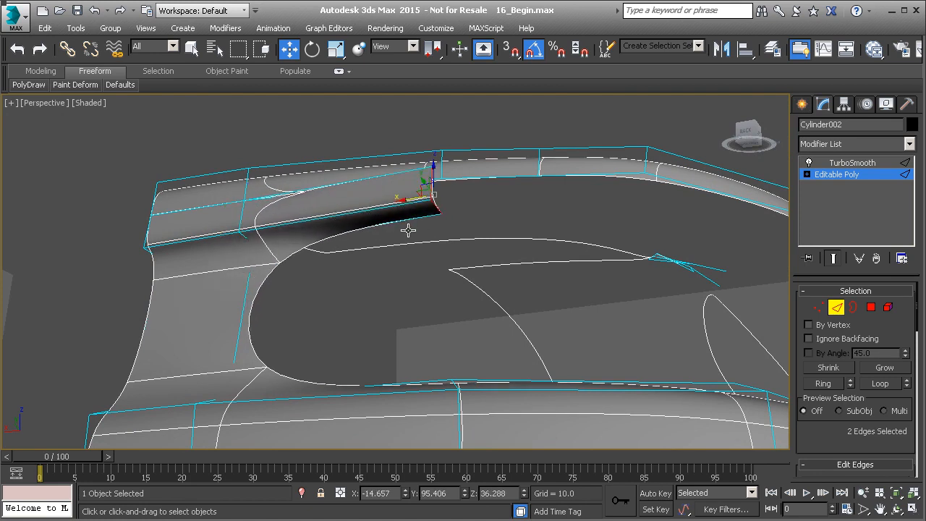
pyautogui.press('v')
pyautogui.press('k')
pyautogui.scroll(5, 380, 224)
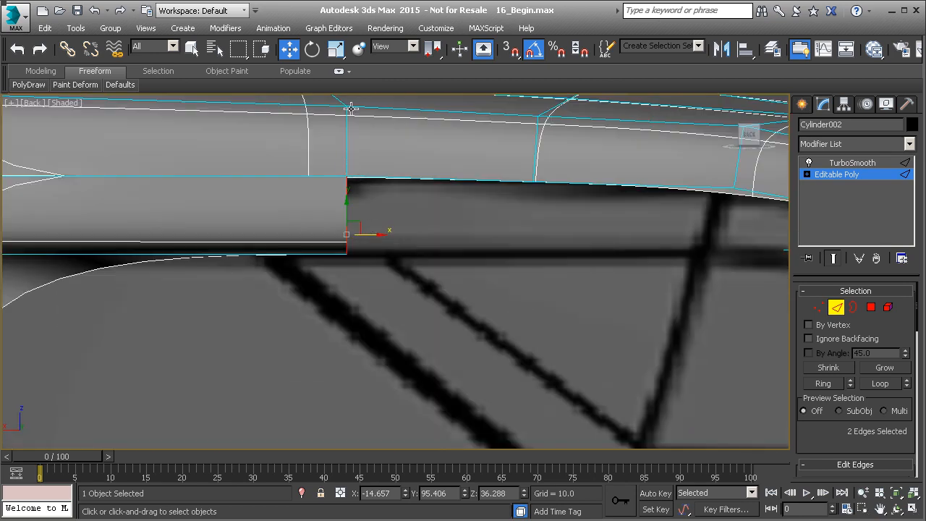
# Move the extruded end edges along Y to about 94.1 to follow the curve of the rear body
pyautogui.scroll(-3, 365, 205)
pyautogui.press('p')
pyautogui.scroll(3, 354, 247)
pyautogui.keyDown('alt'); pyautogui.moveTo(354, 247); pyautogui.dragTo(505, 232, button='middle'); pyautogui.keyUp('alt')
pyautogui.moveTo(497, 213); pyautogui.dragTo(526, 217)
pyautogui.moveTo(614, 130); pyautogui.dragTo(554, 195, button='middle')
pyautogui.scroll(1, 500, 243)
pyautogui.scroll(2, 447, 301)
pyautogui.scroll(-1, 448, 302)
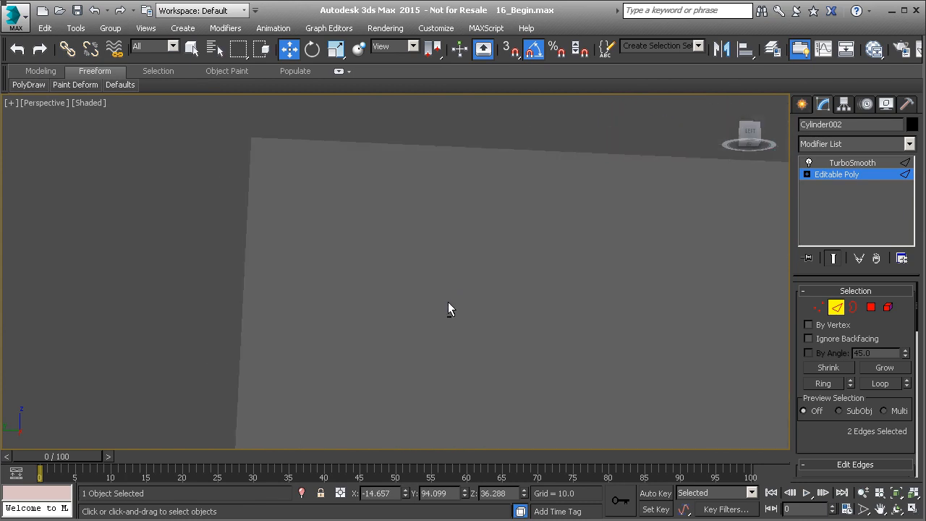
# Fine-tune the depth of the extruded end edges along Y so they meet the neighbouring body corner
pyautogui.scroll(-2, 449, 301)
pyautogui.scroll(1, 448, 300)
pyautogui.scroll(-1, 450, 302)
pyautogui.moveTo(448, 303)
pyautogui.mouseDown(button='middle')
pyautogui.moveTo(448, 273)
pyautogui.moveTo(448, 290)
pyautogui.mouseUp(button='middle')
pyautogui.moveTo(458, 207); pyautogui.dragTo(450, 221, button='middle')
pyautogui.scroll(2, 368, 228)
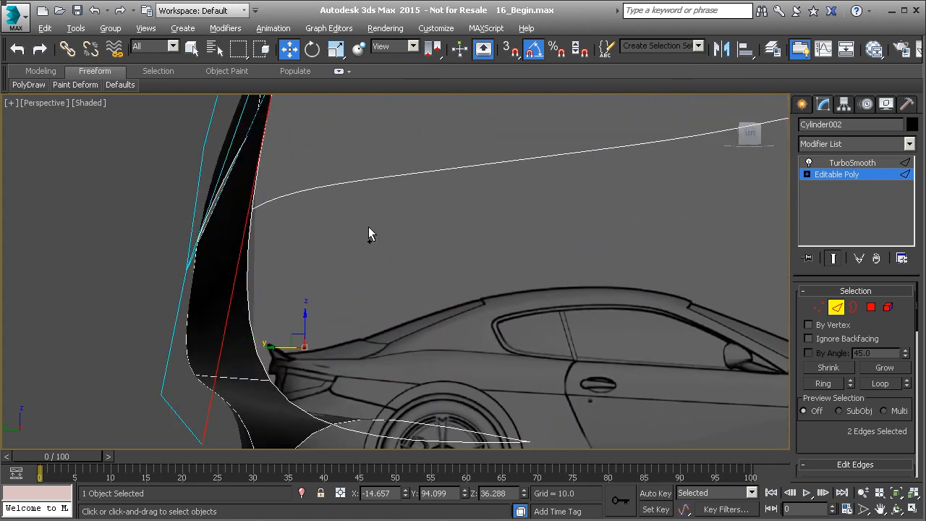
pyautogui.scroll(-1, 371, 228)
pyautogui.scroll(-2, 374, 228)
pyautogui.scroll(2, 374, 228)
pyautogui.moveTo(374, 227); pyautogui.dragTo(378, 226, button='middle')
pyautogui.scroll(-2, 404, 309)
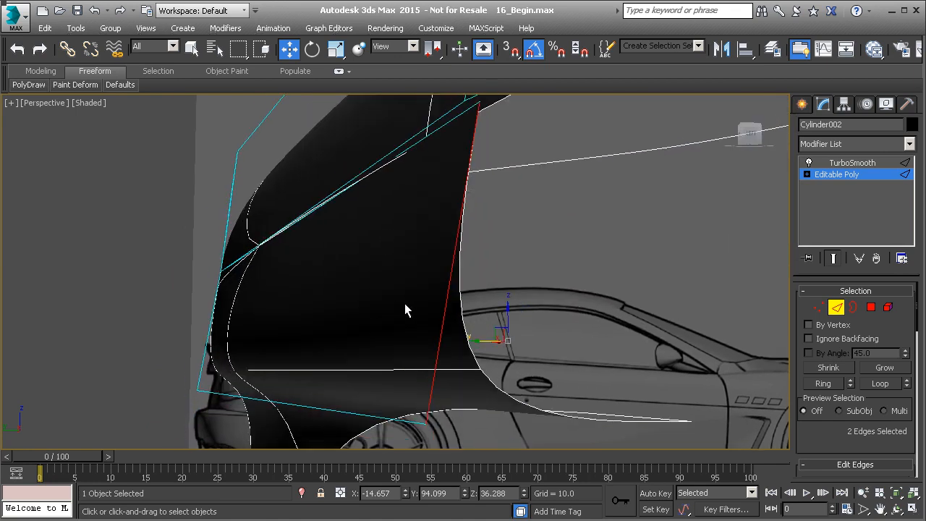
pyautogui.moveTo(462, 331); pyautogui.dragTo(454, 331)
pyautogui.keyDown('alt'); pyautogui.moveTo(443, 241); pyautogui.dragTo(514, 248, button='middle'); pyautogui.keyUp('alt')
# Weld the two overlapping vertices where the extruded strip's upper corner meets the body panel
pyautogui.press('1')
pyautogui.moveTo(505, 178); pyautogui.dragTo(455, 118)
pyautogui.scroll(-4, 858, 432)
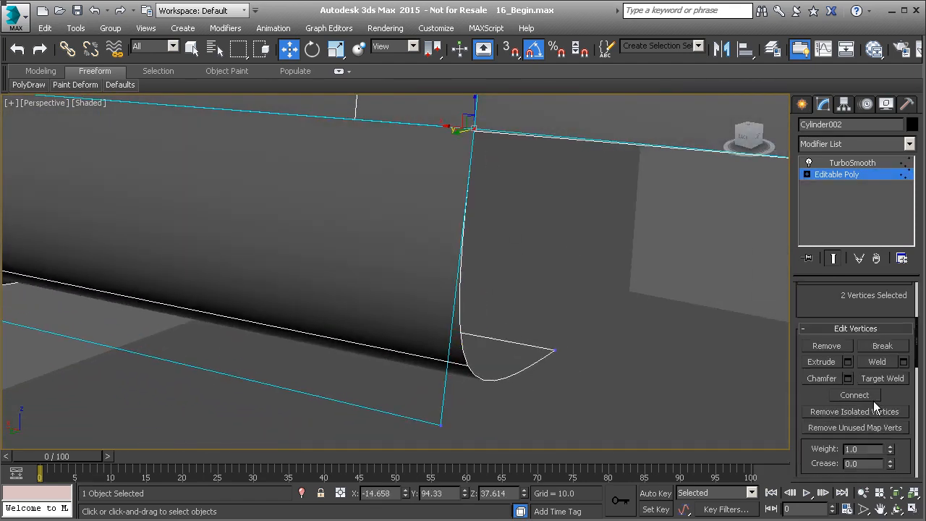
pyautogui.click(876, 363)
pyautogui.scroll(-4, 496, 245)
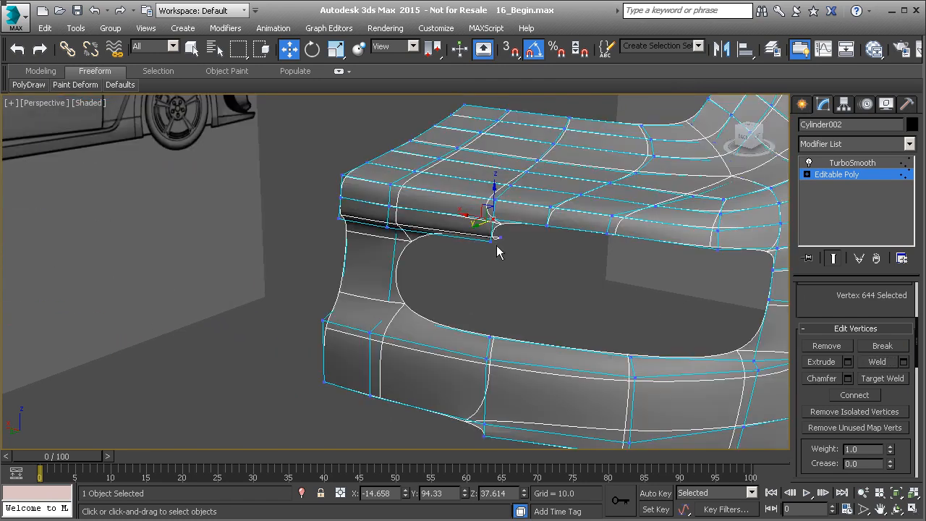
pyautogui.keyDown('alt'); pyautogui.moveTo(490, 255); pyautogui.dragTo(470, 251, button='middle'); pyautogui.keyUp('alt')
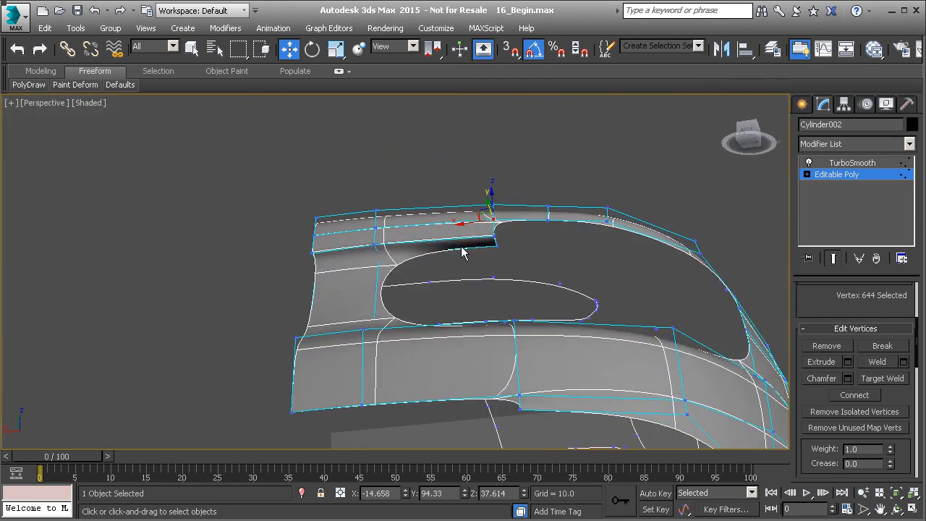
# Make the mesh see-through in the back view and move the strip's lower corner vertices to the tail light's inner corner
pyautogui.press('v')
pyautogui.press('k')
pyautogui.moveTo(390, 260); pyautogui.dragTo(465, 233, button='middle')
pyautogui.scroll(-2, 465, 233)
pyautogui.scroll(2, 464, 233)
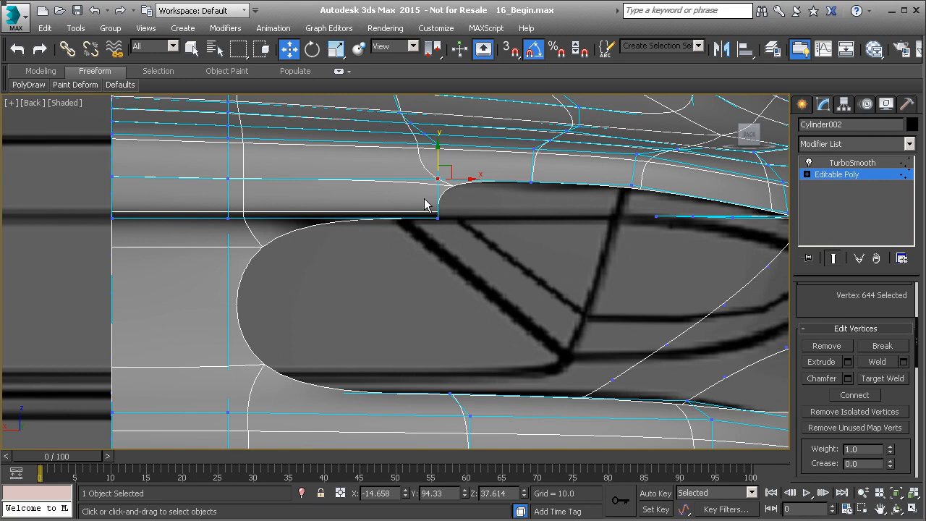
pyautogui.hotkey('alt', 'x')
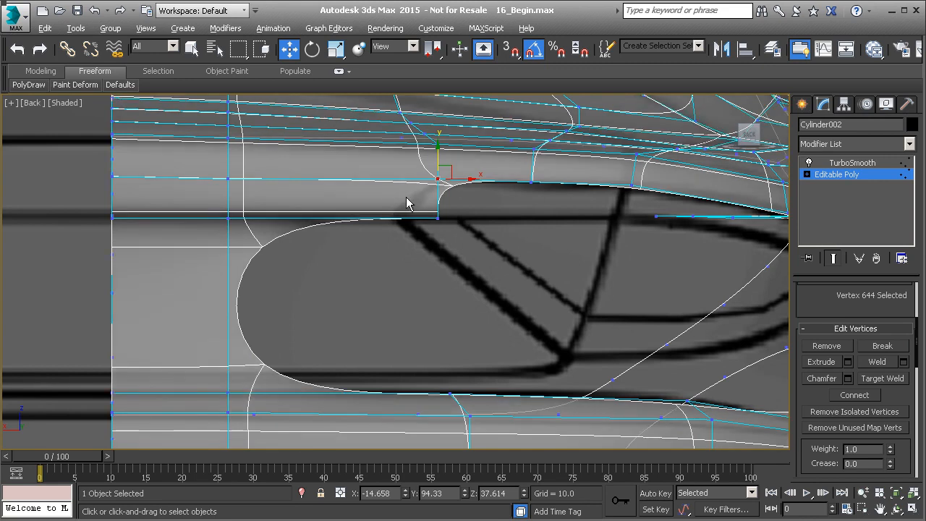
pyautogui.moveTo(472, 236); pyautogui.dragTo(438, 216)
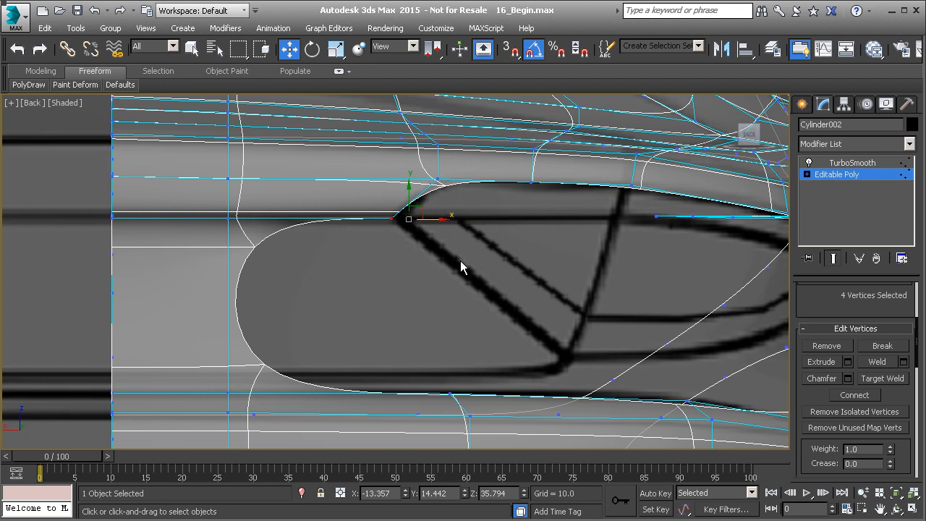
# Extrude the short edge at the strip's end diagonally along the tail light's inner line to its lower corner in the reference
pyautogui.scroll(-2, 457, 264)
pyautogui.press('p')
pyautogui.scroll(-2, 457, 264)
pyautogui.keyDown('alt'); pyautogui.moveTo(457, 265); pyautogui.dragTo(546, 229, button='middle'); pyautogui.keyUp('alt')
pyautogui.press('2')
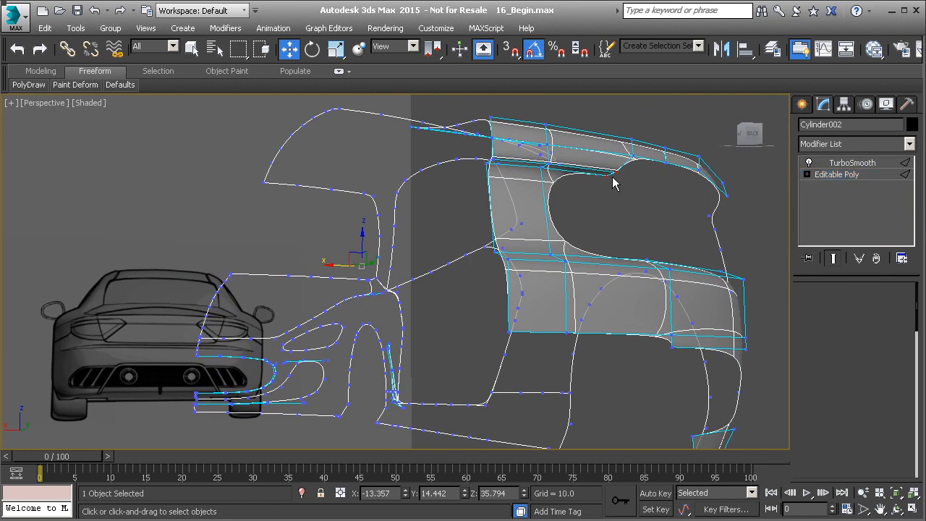
pyautogui.click(608, 178)
pyautogui.scroll(3, 604, 199)
pyautogui.click(575, 177)
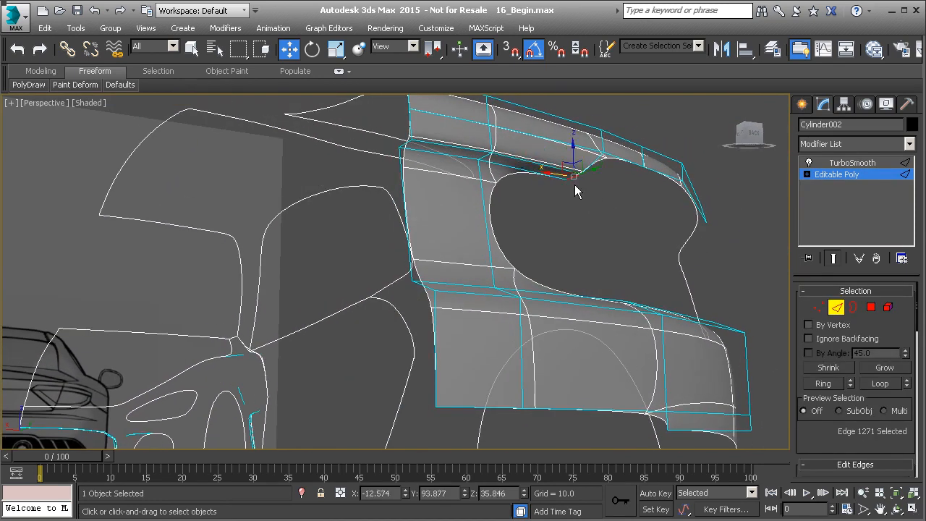
pyautogui.press('v')
pyautogui.press('k')
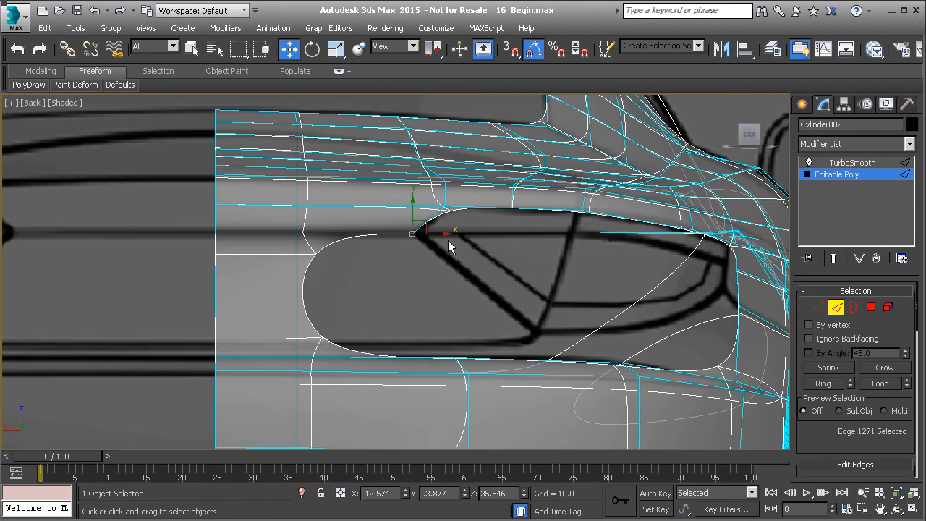
pyautogui.keyDown('shift'); pyautogui.moveTo(430, 224); pyautogui.dragTo(550, 316); pyautogui.keyUp('shift')
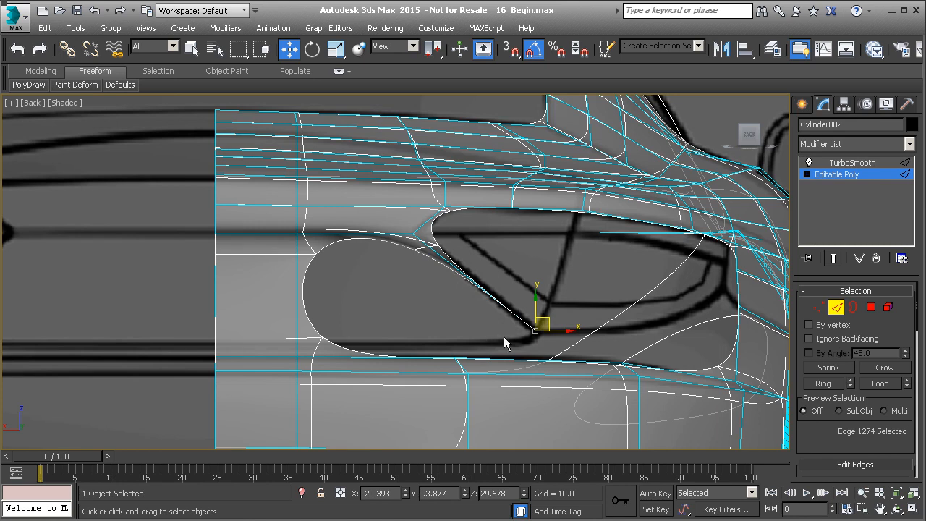
# Bridge the strip's lower edge to the facing edge of the panel below, closing the gap beside the tail light opening
pyautogui.press('p')
pyautogui.scroll(-4, 515, 334)
pyautogui.keyDown('alt'); pyautogui.moveTo(488, 329); pyautogui.dragTo(504, 300, button='middle'); pyautogui.keyUp('alt')
pyautogui.moveTo(539, 387); pyautogui.dragTo(536, 334, button='middle')
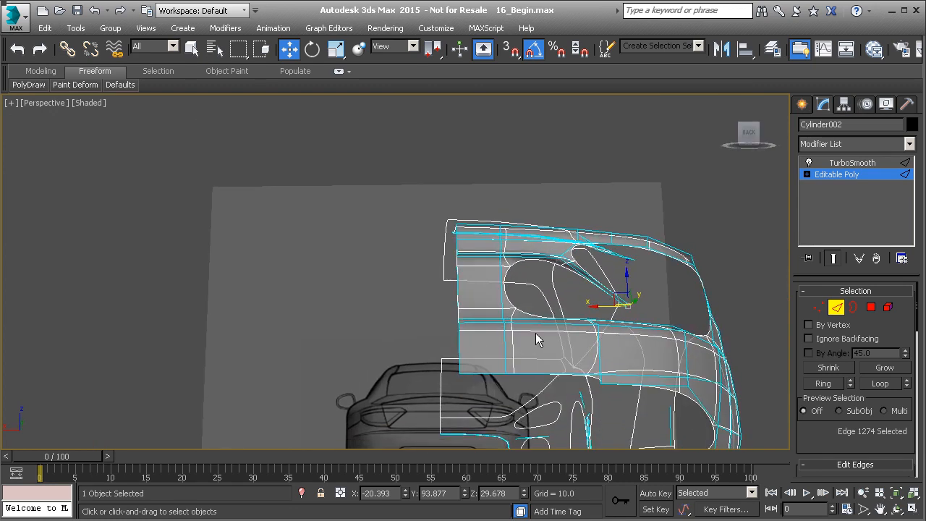
pyautogui.scroll(5, 542, 293)
pyautogui.scroll(-3, 545, 279)
pyautogui.click(532, 181)
pyautogui.keyDown('alt'); pyautogui.moveTo(532, 247); pyautogui.dragTo(600, 289, button='middle'); pyautogui.keyUp('alt')
pyautogui.keyDown('ctrl'); pyautogui.click(586, 293); pyautogui.keyUp('ctrl')
pyautogui.scroll(-4, 828, 428)
pyautogui.click(823, 432)
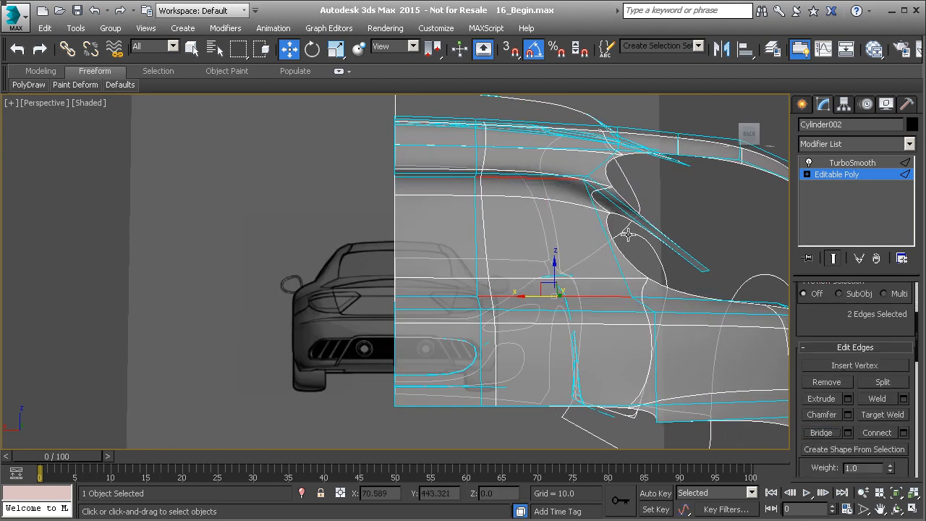
# Add a horizontal Swift Loop low across the bridged panel, level with the tail light's bottom line in the back view
pyautogui.keyDown('alt'); pyautogui.moveTo(624, 236); pyautogui.dragTo(621, 232, button='middle'); pyautogui.keyUp('alt')
pyautogui.press('v')
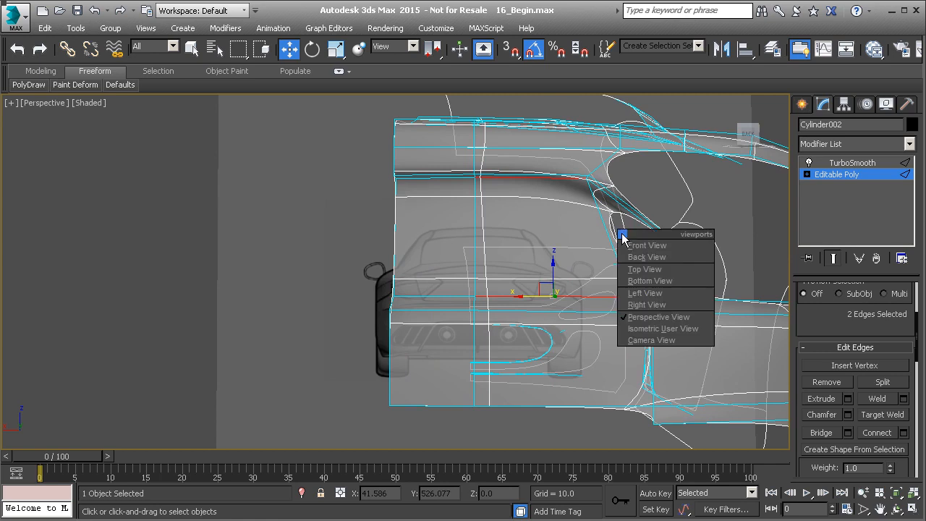
pyautogui.click(633, 250)
pyautogui.scroll(4, 489, 297)
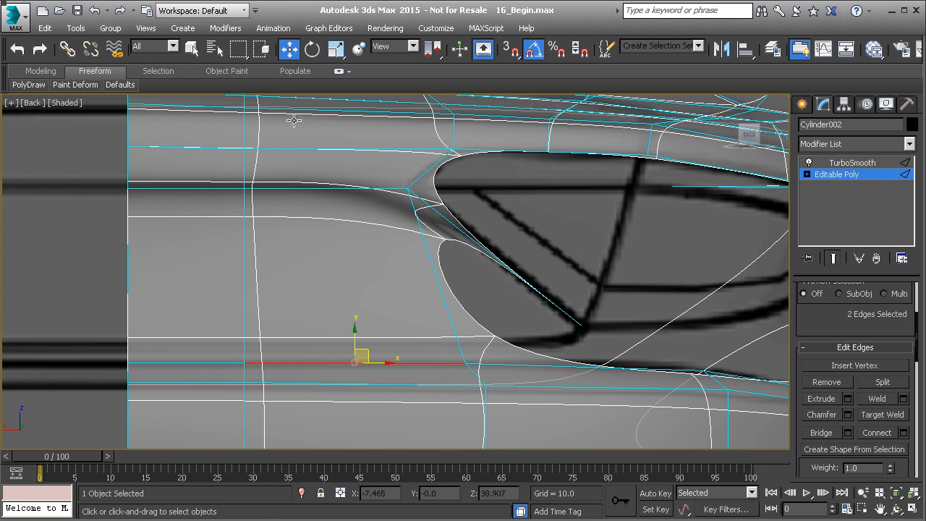
pyautogui.click(58, 71)
pyautogui.moveTo(151, 85)
pyautogui.click(265, 122)
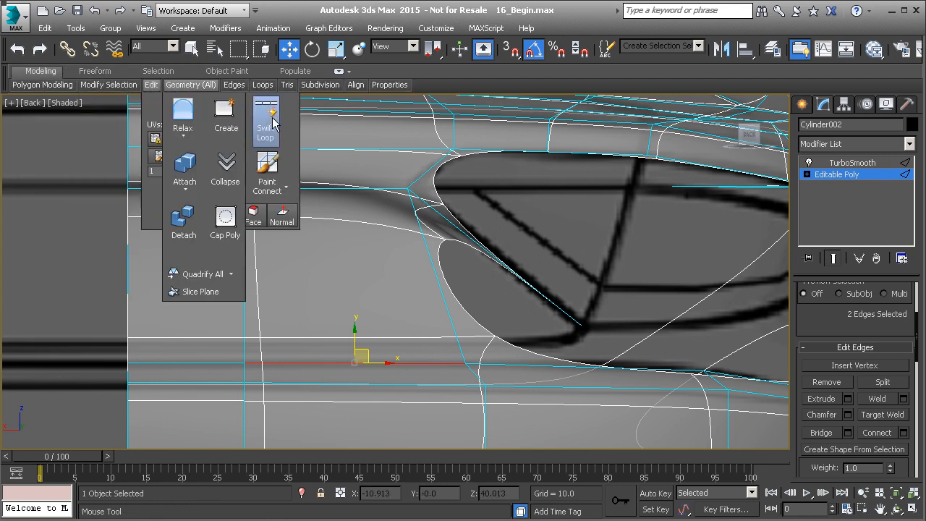
pyautogui.click(244, 345)
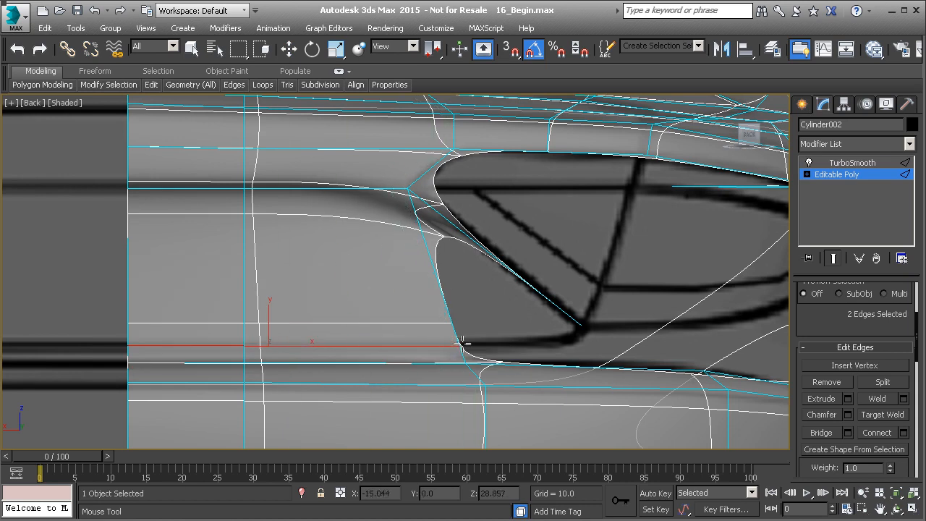
pyautogui.press('w')
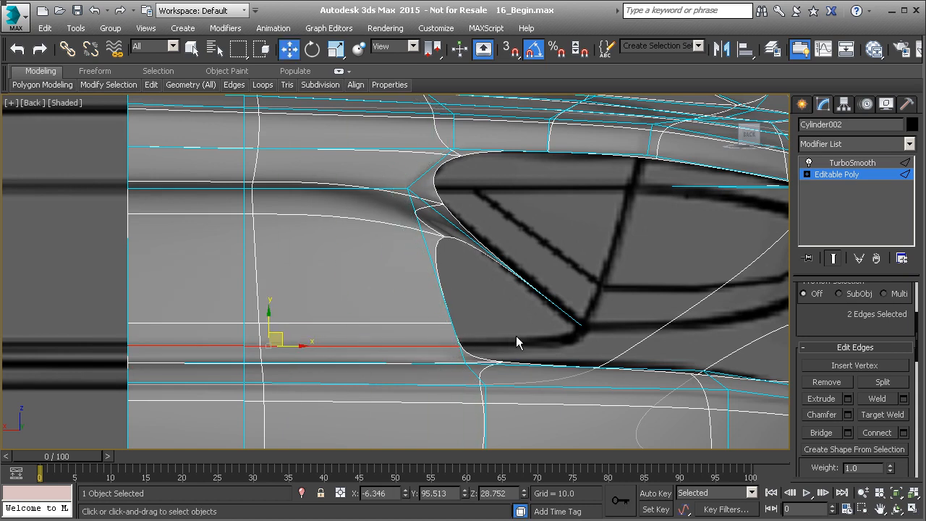
# Examine the bridged panel's edges along the tail light opening against the reference in perspective and back views
pyautogui.scroll(-2, 482, 269)
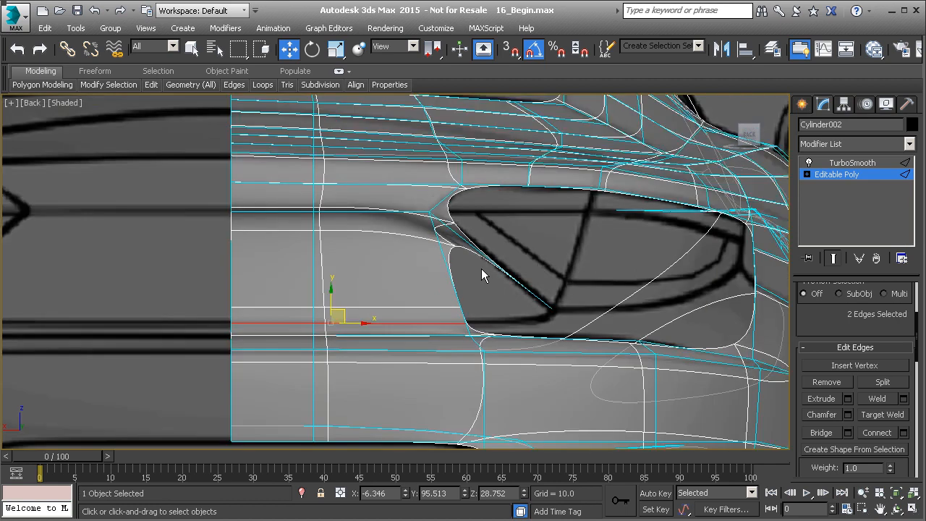
pyautogui.press('p')
pyautogui.scroll(-3, 481, 269)
pyautogui.keyDown('alt'); pyautogui.moveTo(482, 268); pyautogui.dragTo(449, 323, button='middle'); pyautogui.keyUp('alt')
pyautogui.scroll(3, 562, 265)
pyautogui.scroll(-3, 563, 266)
pyautogui.scroll(5, 565, 268)
pyautogui.click(593, 270)
pyautogui.keyDown('ctrl'); pyautogui.click(470, 332); pyautogui.keyUp('ctrl')
pyautogui.press('v')
pyautogui.press('k')
pyautogui.scroll(2, 450, 328)
pyautogui.press('v')
pyautogui.press('k')
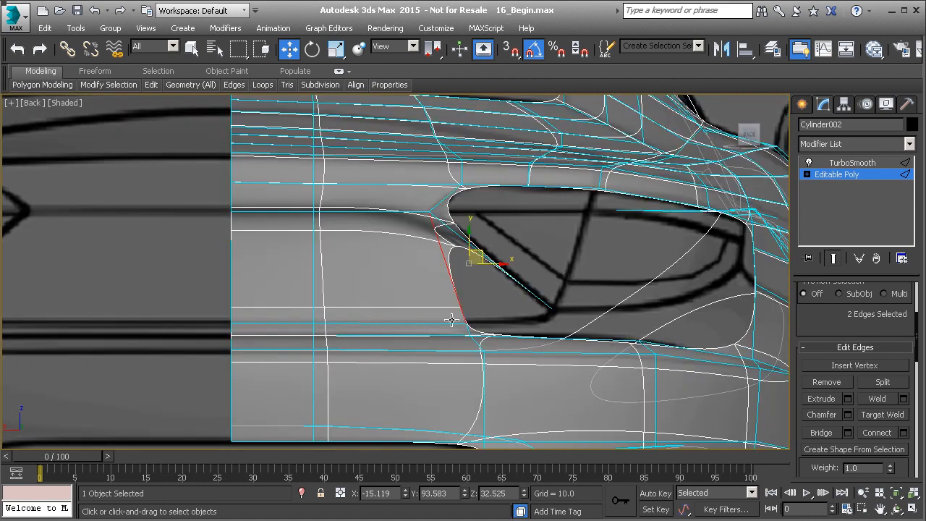
# Extrude the two bottom edges of the tail light opening upward and align them with the reference outline
pyautogui.click(481, 336)
pyautogui.keyDown('ctrl'); pyautogui.click(670, 346); pyautogui.keyUp('ctrl')
pyautogui.keyDown('alt'); pyautogui.moveTo(664, 343); pyautogui.dragTo(490, 317, button='middle'); pyautogui.keyUp('alt')
pyautogui.moveTo(456, 296); pyautogui.dragTo(455, 282)
pyautogui.keyDown('alt'); pyautogui.moveTo(452, 289); pyautogui.dragTo(410, 299, button='middle'); pyautogui.keyUp('alt')
pyautogui.keyDown('alt'); pyautogui.moveTo(314, 302); pyautogui.dragTo(374, 322, button='middle'); pyautogui.keyUp('alt')
pyautogui.moveTo(521, 314)
pyautogui.mouseDown()
pyautogui.moveTo(538, 310)
pyautogui.moveTo(527, 321)
pyautogui.mouseUp()
pyautogui.press('v')
pyautogui.press('k')
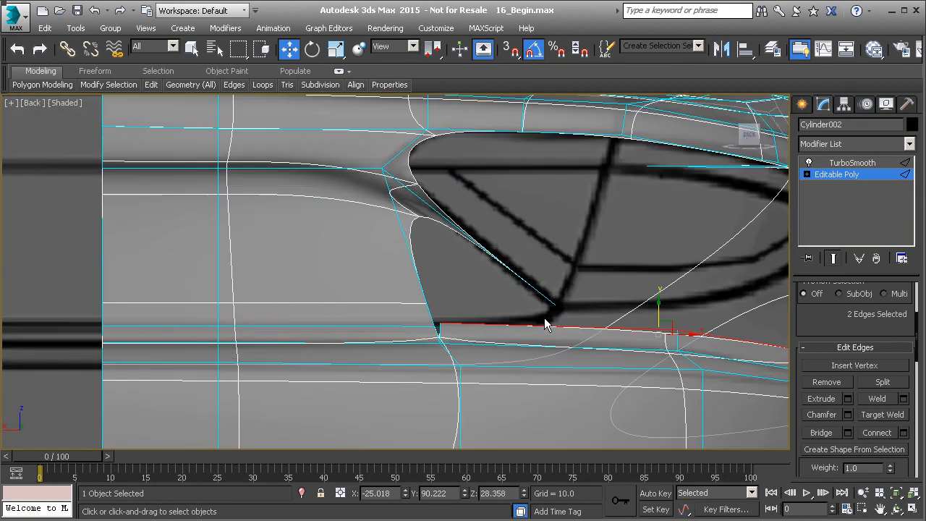
pyautogui.moveTo(660, 310); pyautogui.dragTo(655, 326)
# Target-weld the inner corner vertex of the extruded lower strip to the adjacent vertex of the bridged panel
pyautogui.scroll(-3, 556, 330)
pyautogui.press('p')
pyautogui.scroll(-3, 556, 327)
pyautogui.keyDown('alt'); pyautogui.moveTo(555, 327); pyautogui.dragTo(623, 357, button='middle'); pyautogui.keyUp('alt')
pyautogui.moveTo(622, 358); pyautogui.dragTo(459, 301, button='middle')
pyautogui.scroll(6, 543, 335)
pyautogui.keyDown('alt'); pyautogui.moveTo(548, 339); pyautogui.dragTo(572, 318, button='middle'); pyautogui.keyUp('alt')
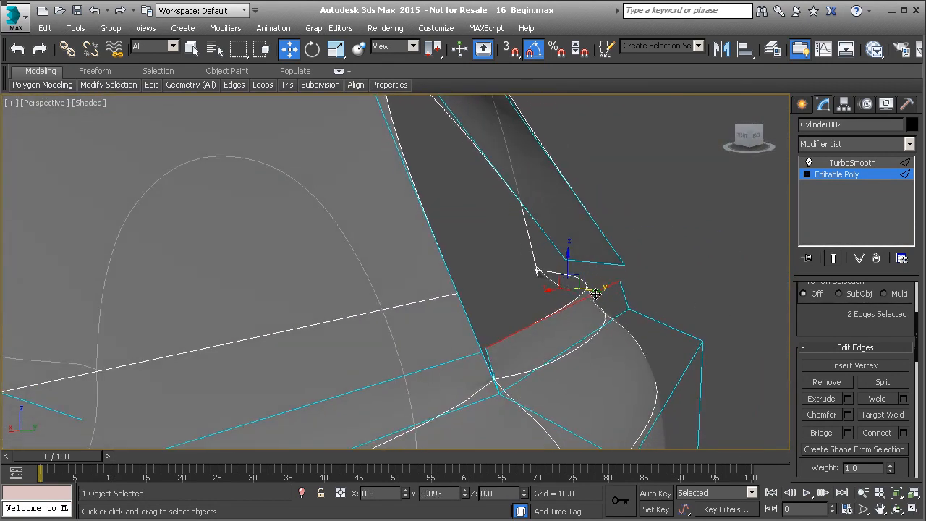
pyautogui.press('1')
pyautogui.rightClick(503, 352)
pyautogui.click(470, 452)
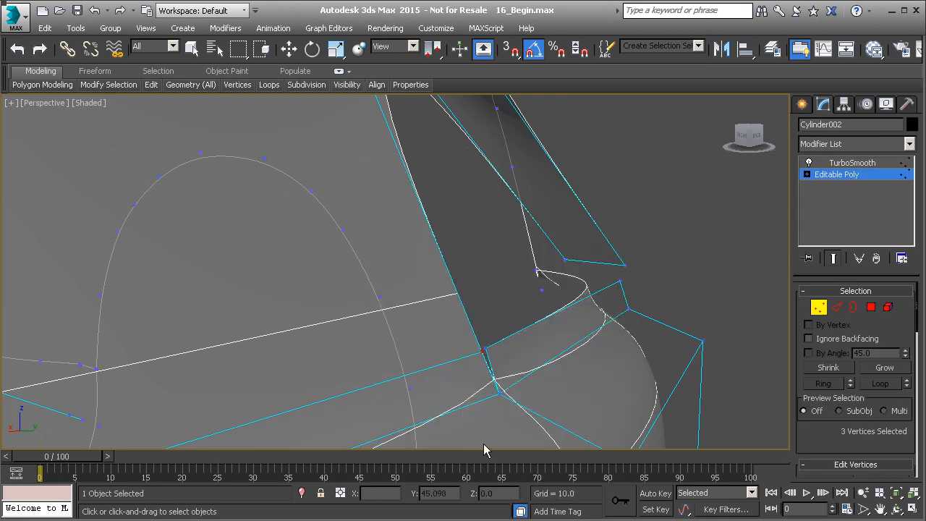
pyautogui.click(486, 352)
pyautogui.click(478, 353)
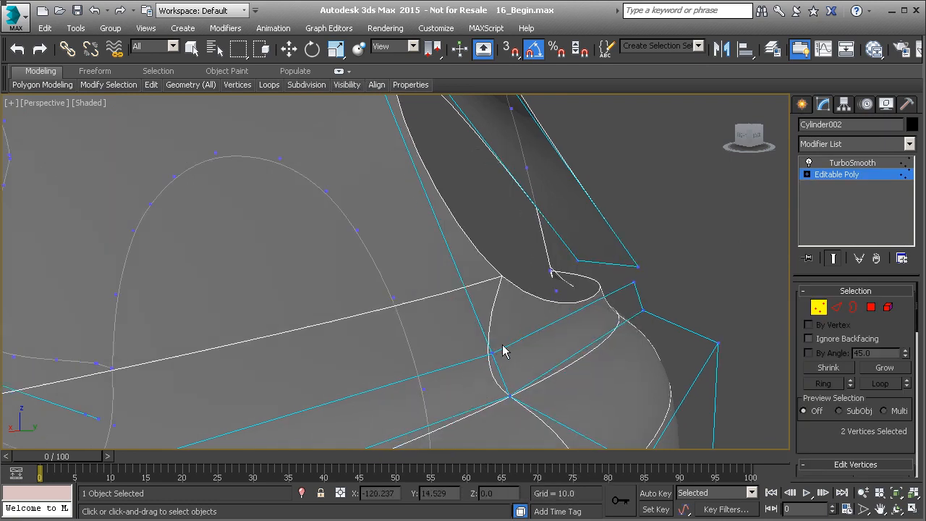
# Add a Swift Loop across the lower side panel from the tail light opening's outer corner to the wheel arch
pyautogui.scroll(-4, 507, 352)
pyautogui.scroll(-3, 579, 341)
pyautogui.keyDown('alt'); pyautogui.moveTo(579, 341); pyautogui.dragTo(310, 320, button='middle'); pyautogui.keyUp('alt')
pyautogui.keyDown('alt'); pyautogui.moveTo(684, 348); pyautogui.dragTo(352, 326, button='middle'); pyautogui.keyUp('alt')
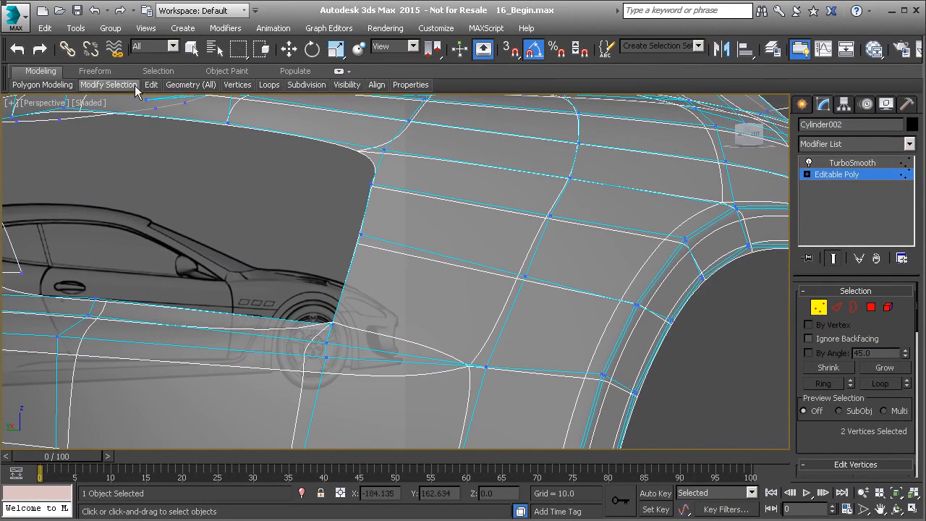
pyautogui.moveTo(150, 85)
pyautogui.click(265, 124)
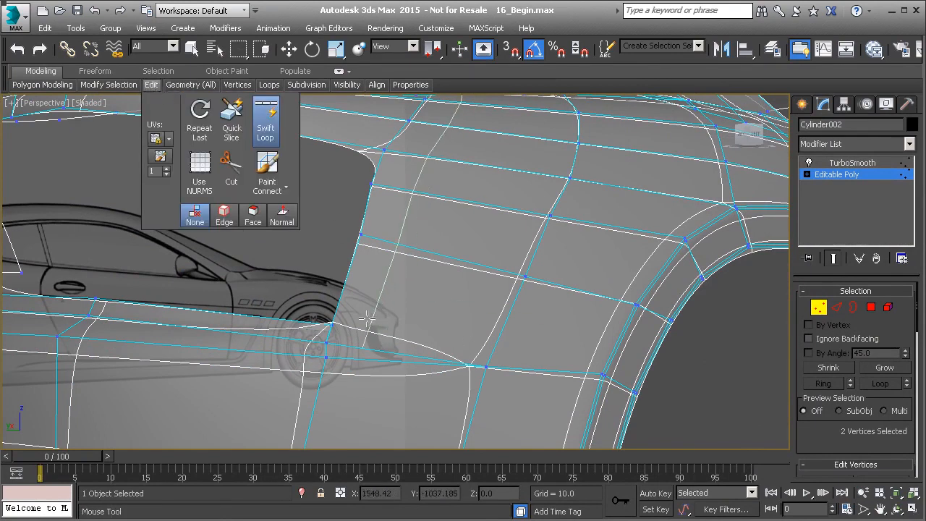
pyautogui.click(494, 352)
pyautogui.rightClick(330, 336)
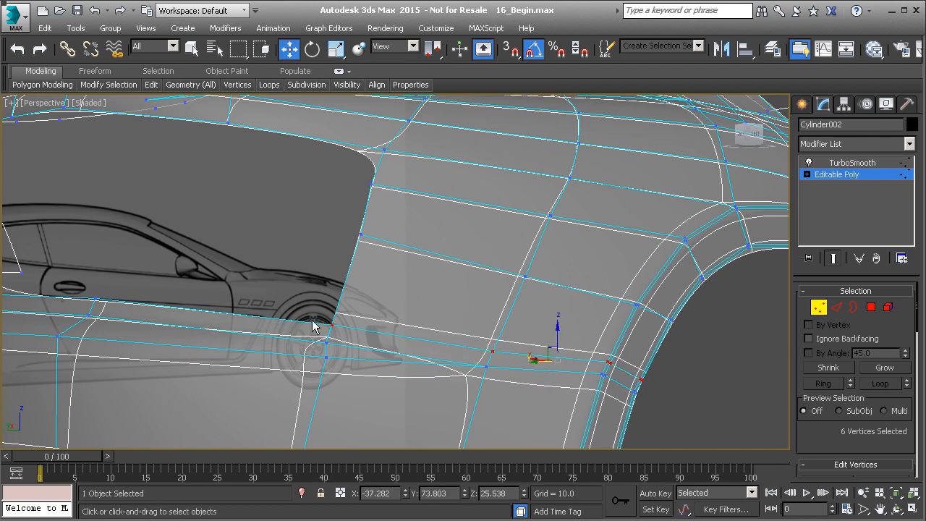
# Weld the overlapping vertices at the tail light opening's outer lower corner and clear the selection
pyautogui.moveTo(360, 335); pyautogui.dragTo(360, 335)
pyautogui.keyDown('alt'); pyautogui.moveTo(359, 335); pyautogui.dragTo(395, 342, button='middle'); pyautogui.keyUp('alt')
pyautogui.scroll(-5, 895, 415)
pyautogui.click(877, 383)
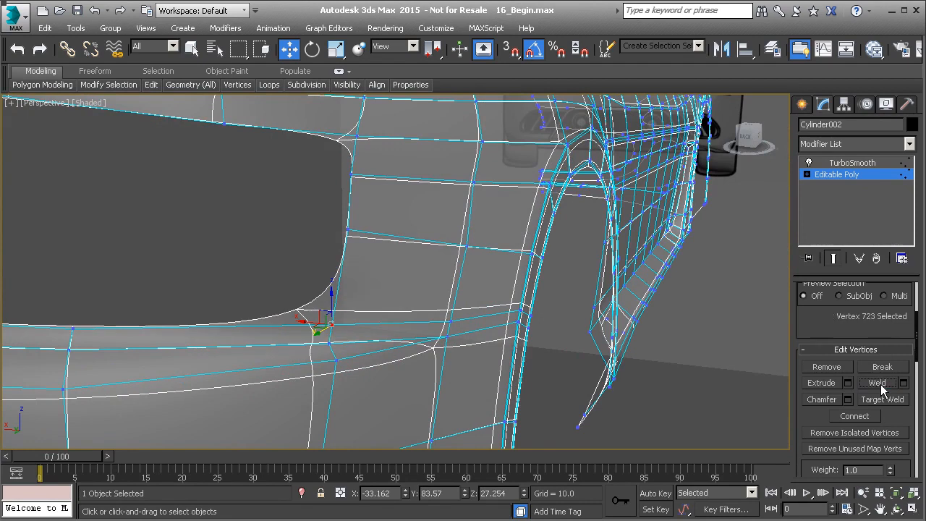
pyautogui.click(203, 272)
# Examine the tail light opening's lower inner edge against the back reference and in a rotated view
pyautogui.keyDown('alt'); pyautogui.moveTo(203, 267); pyautogui.dragTo(435, 274, button='middle'); pyautogui.keyUp('alt')
pyautogui.scroll(-5, 294, 274)
pyautogui.scroll(4, 435, 274)
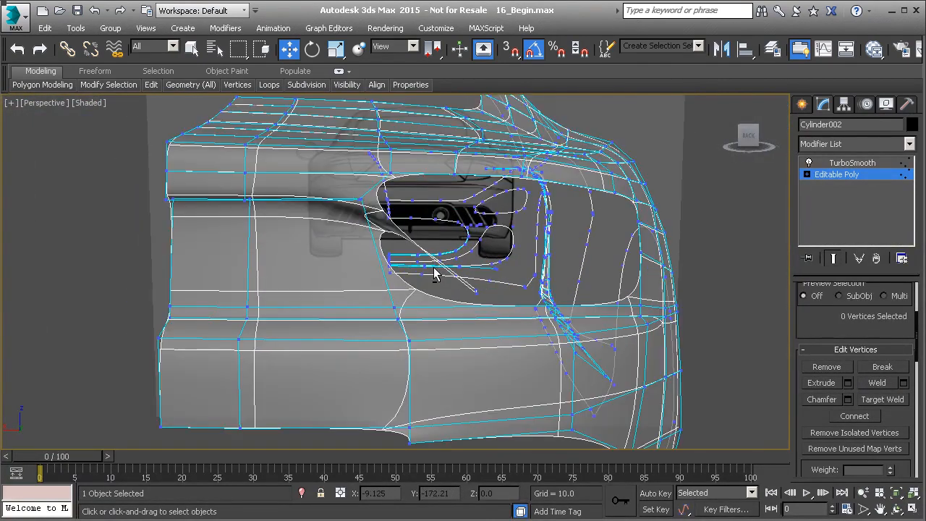
pyautogui.press('v')
pyautogui.press('k')
pyautogui.scroll(-3, 443, 274)
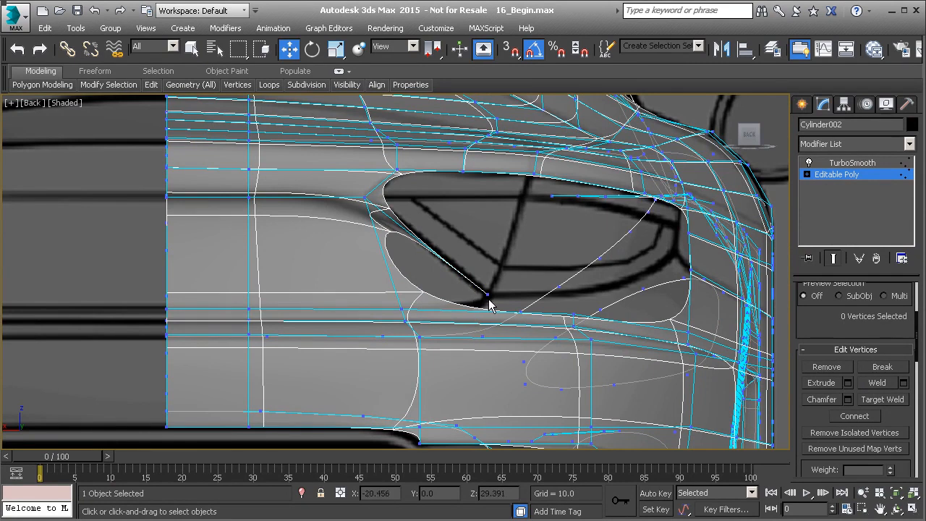
pyautogui.keyDown('alt'); pyautogui.moveTo(485, 296); pyautogui.dragTo(472, 270, button='middle'); pyautogui.keyUp('alt')
pyautogui.scroll(2, 652, 254)
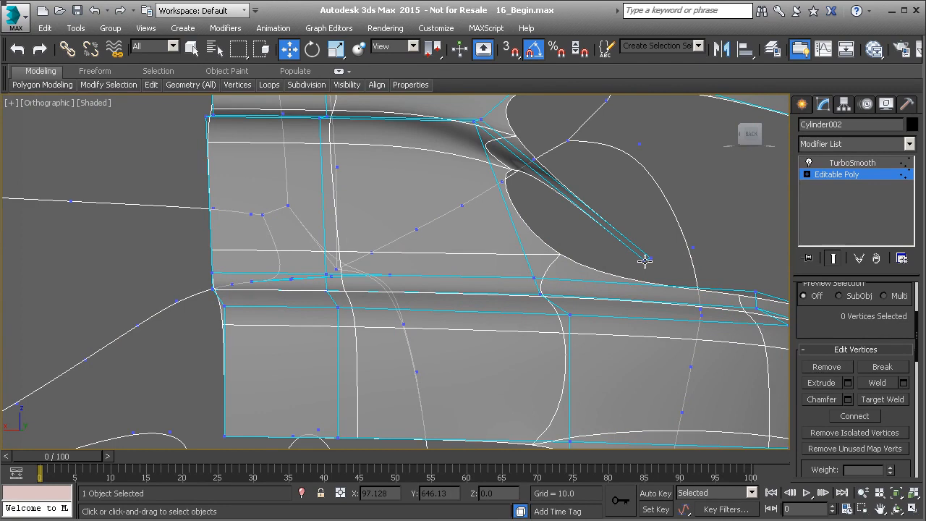
# Target-weld the two tip vertices of the narrow polygon sticking out into the tail light opening
pyautogui.keyDown('alt'); pyautogui.moveTo(607, 241); pyautogui.dragTo(571, 257, button='middle'); pyautogui.keyUp('alt')
pyautogui.keyDown('alt'); pyautogui.moveTo(374, 361); pyautogui.dragTo(387, 359, button='middle'); pyautogui.keyUp('alt')
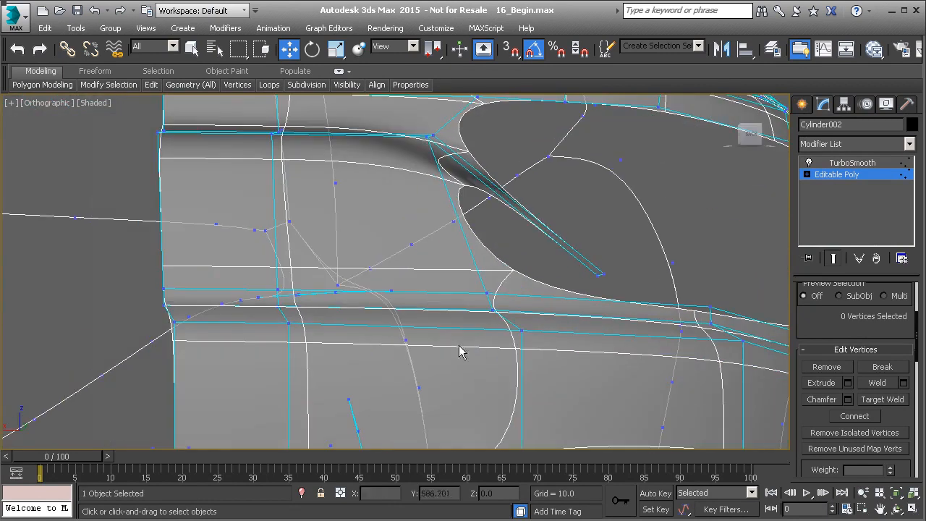
pyautogui.rightClick(604, 294)
pyautogui.click(521, 383)
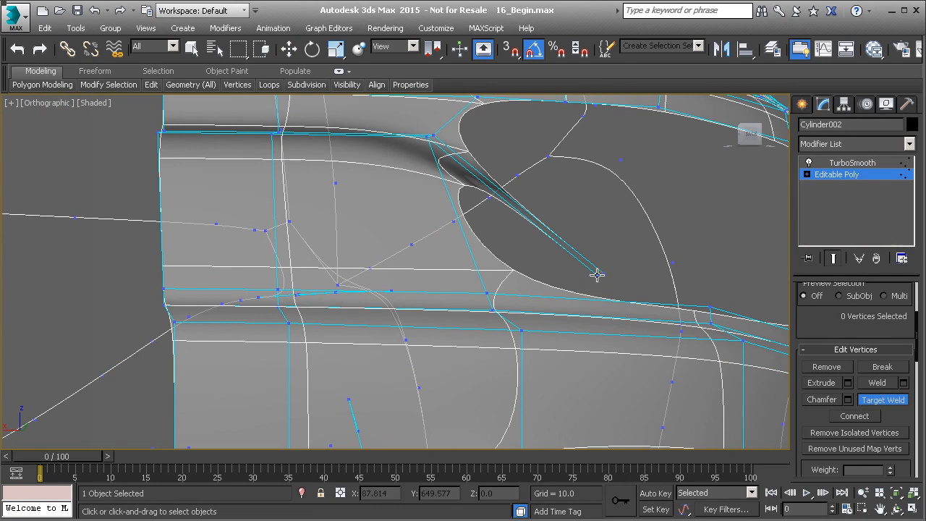
pyautogui.click(605, 273)
pyautogui.press('w')
# Delete the narrow pointed polygon at the tail light opening's inner corner
pyautogui.keyDown('alt'); pyautogui.moveTo(465, 169); pyautogui.dragTo(488, 174, button='middle'); pyautogui.keyUp('alt')
pyautogui.moveTo(598, 191); pyautogui.dragTo(337, 176, button='middle')
pyautogui.moveTo(645, 198); pyautogui.dragTo(289, 254, button='middle')
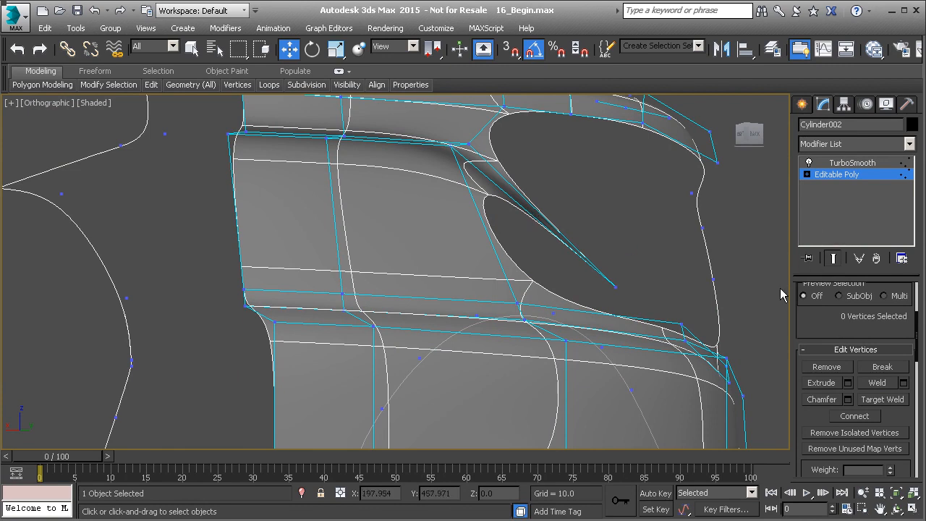
pyautogui.press('4')
pyautogui.click(550, 227)
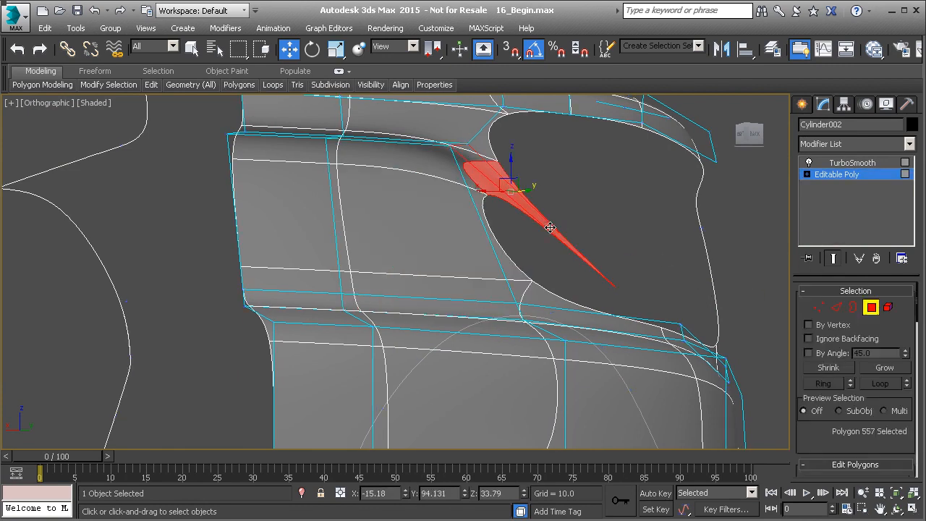
pyautogui.press('Delete')
# In the Back view, try moving the opening's lower inner vertex to the lower corner of the tail light outline
pyautogui.moveTo(519, 171); pyautogui.dragTo(516, 178, button='middle')
pyautogui.press('v')
pyautogui.press('k')
pyautogui.moveTo(490, 275); pyautogui.dragTo(470, 266, button='middle')
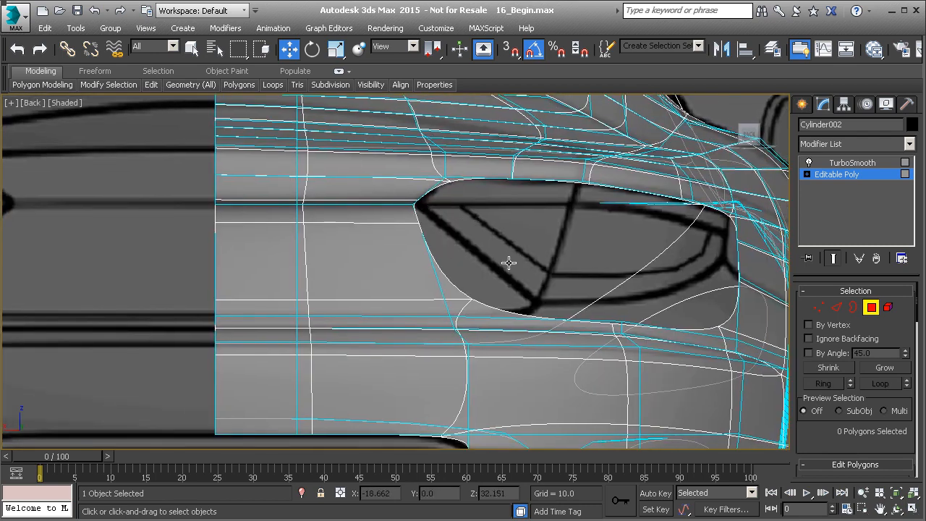
pyautogui.moveTo(543, 319); pyautogui.dragTo(540, 317, button='middle')
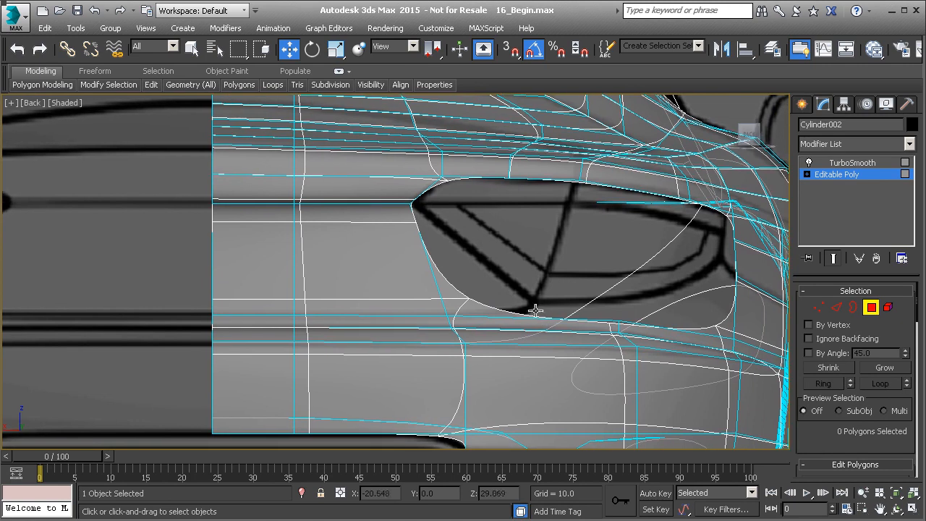
pyautogui.scroll(2, 527, 311)
pyautogui.scroll(1, 479, 277)
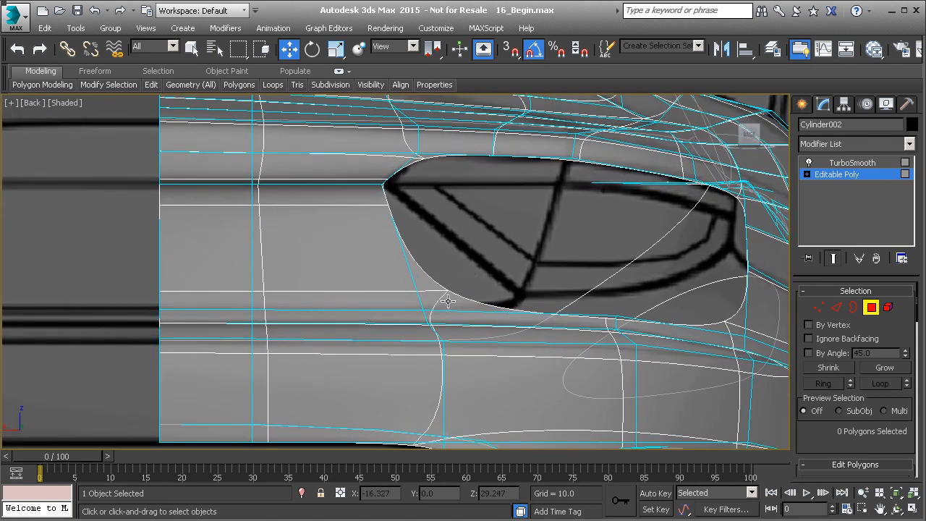
pyautogui.rightClick(428, 305)
pyautogui.press('1')
pyautogui.click(424, 310)
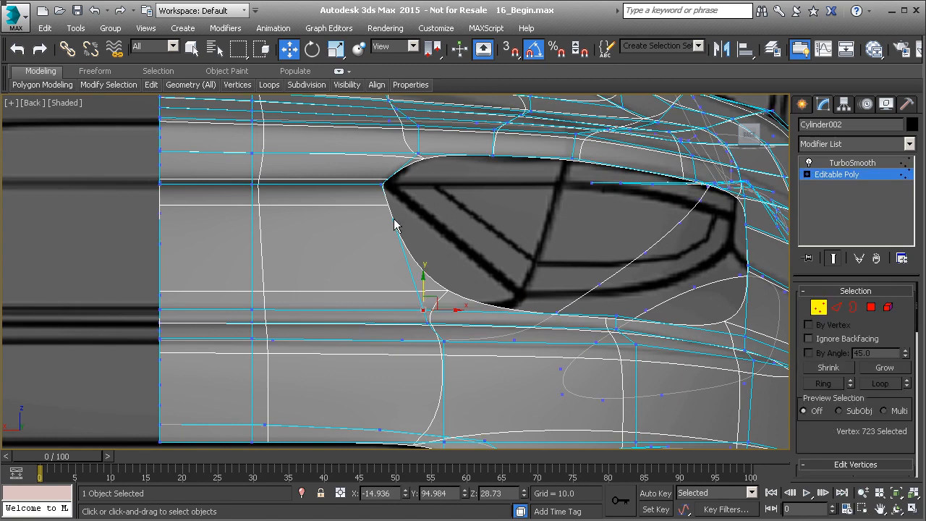
pyautogui.moveTo(431, 303); pyautogui.dragTo(532, 283)
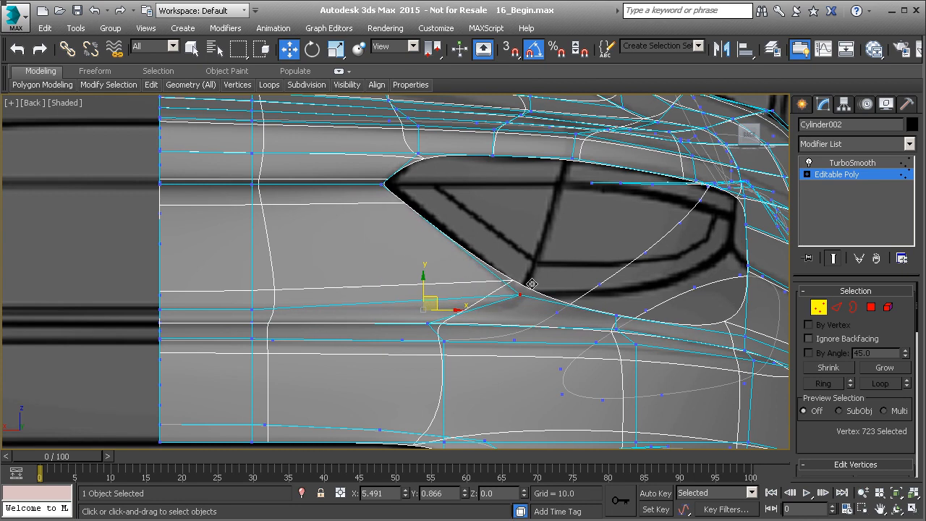
# Try sliding the vertex below the tail light's inner corner outward along its edge with the Edge constraint
pyautogui.click(441, 324)
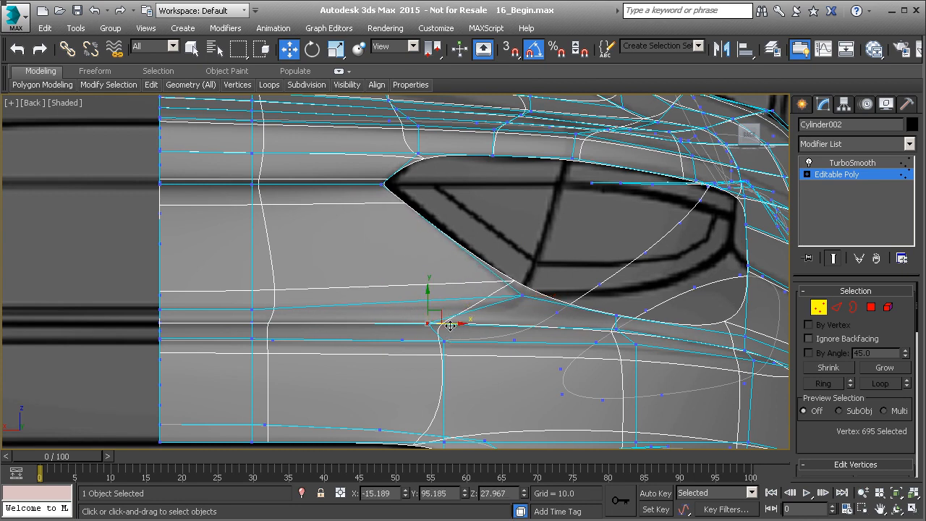
pyautogui.scroll(-6, 872, 427)
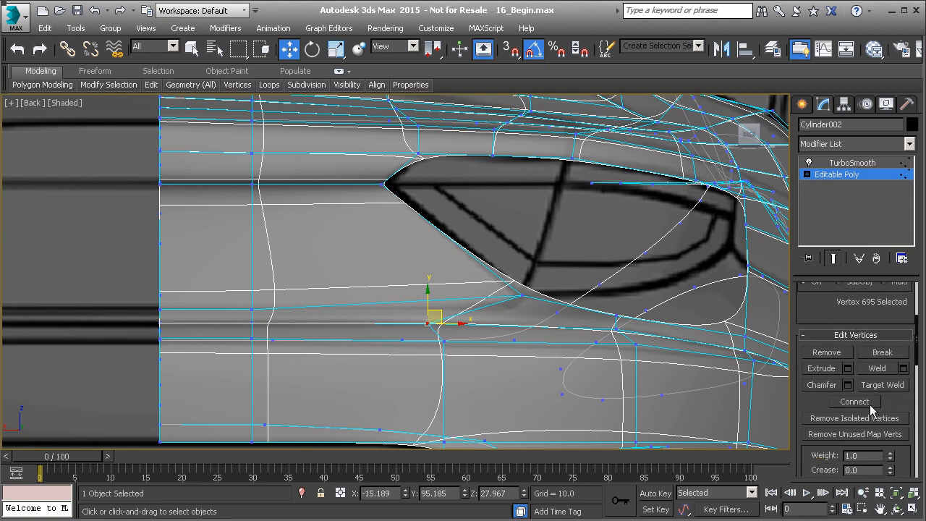
pyautogui.scroll(-2, 891, 396)
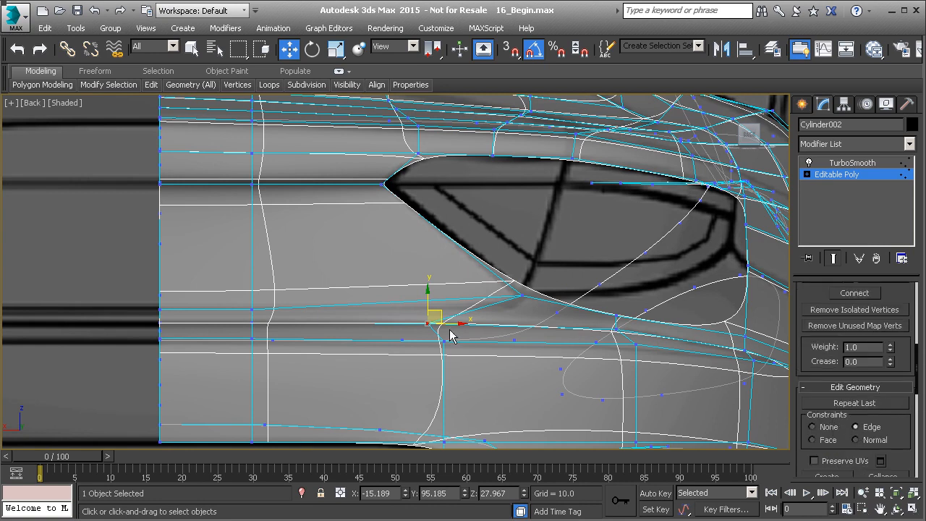
pyautogui.moveTo(467, 326); pyautogui.dragTo(494, 335)
pyautogui.hotkey('ctrl', 'z')
pyautogui.moveTo(439, 316); pyautogui.dragTo(535, 322)
pyautogui.moveTo(449, 345); pyautogui.dragTo(442, 304, button='middle')
pyautogui.scroll(-3, 444, 309)
pyautogui.scroll(2, 444, 324)
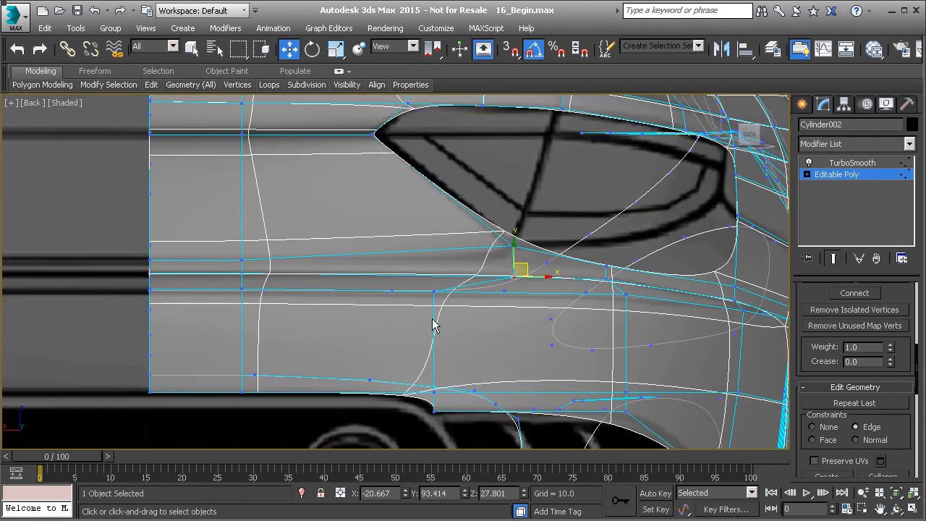
# Undo the edge-constrained slide and the move of the opening's lower inner vertex
pyautogui.hotkey('ctrl', 'z')
pyautogui.hotkey('ctrl', 'z')
pyautogui.hotkey('ctrl', 'z')
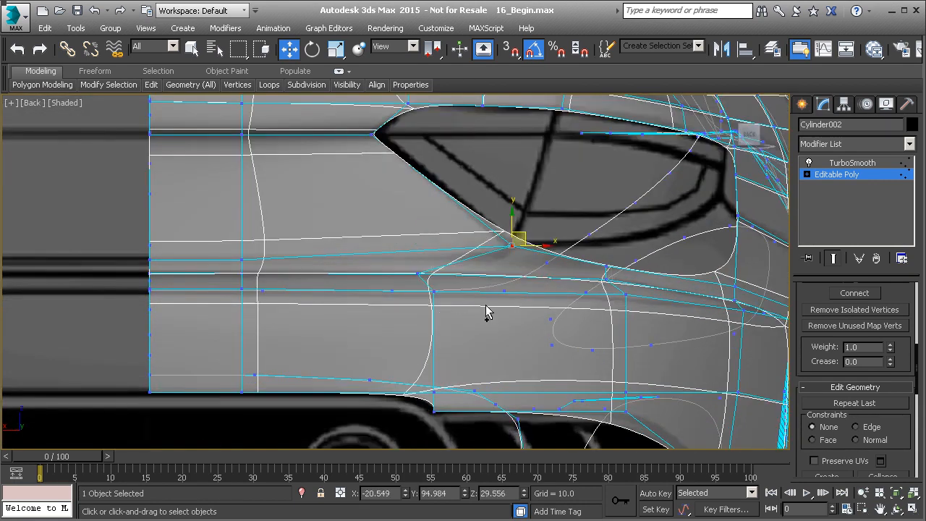
pyautogui.moveTo(461, 267); pyautogui.dragTo(459, 293, button='middle')
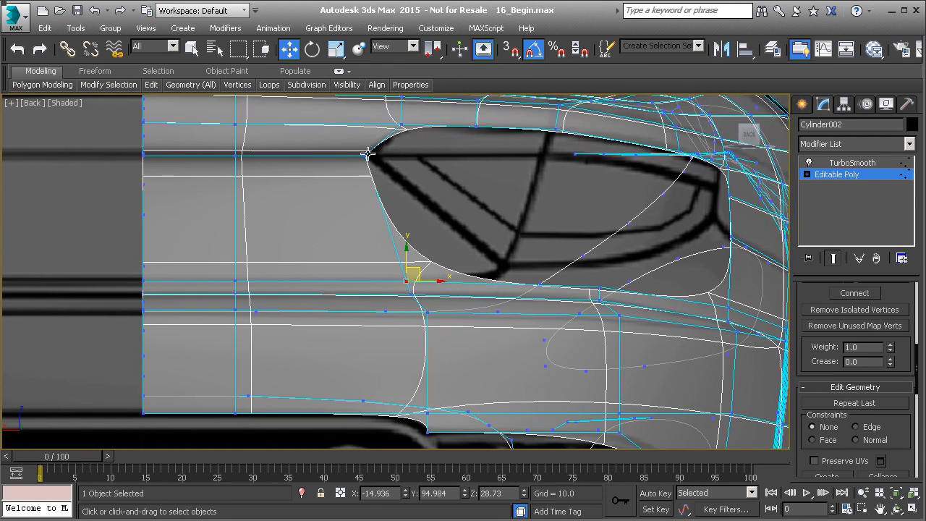
pyautogui.moveTo(364, 161); pyautogui.dragTo(346, 166, button='middle')
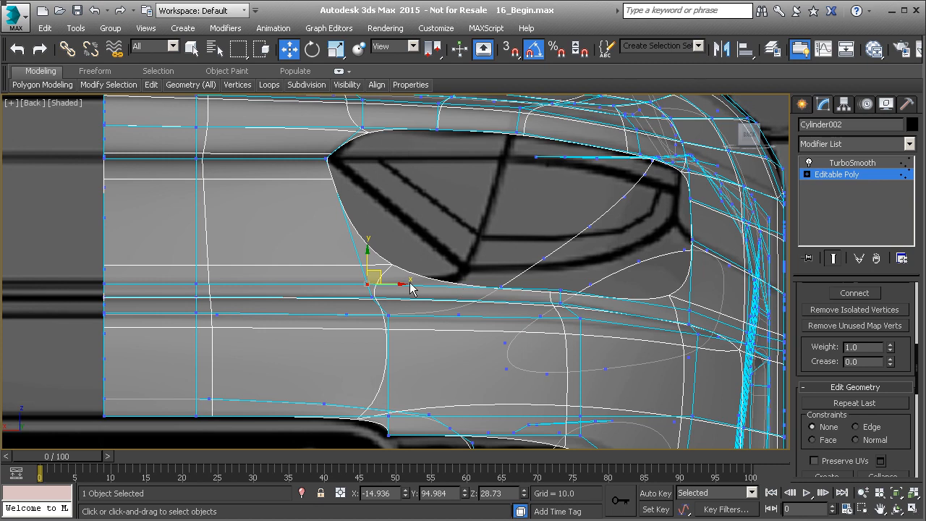
# Add a vertical Swift Loop through the lower rear panel beneath the tail light outline's lower corner
pyautogui.scroll(3, 444, 283)
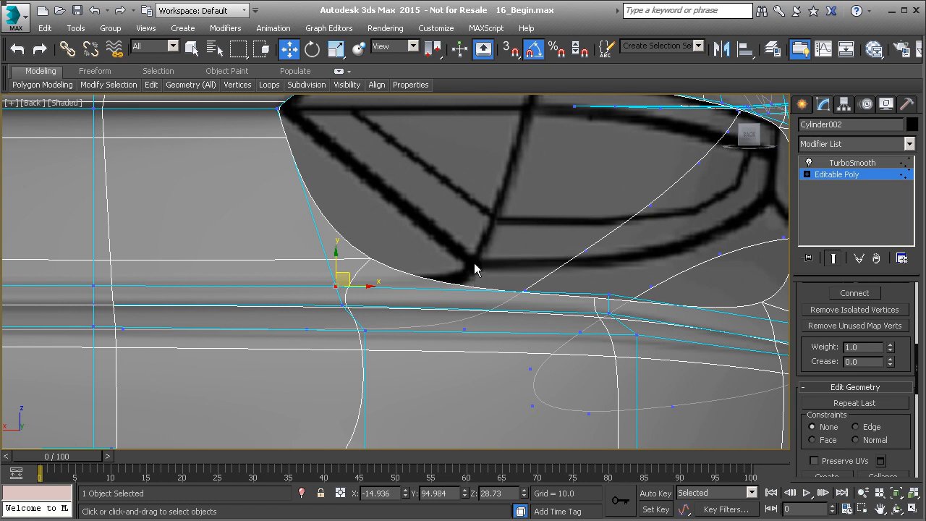
pyautogui.click(152, 84)
pyautogui.click(265, 121)
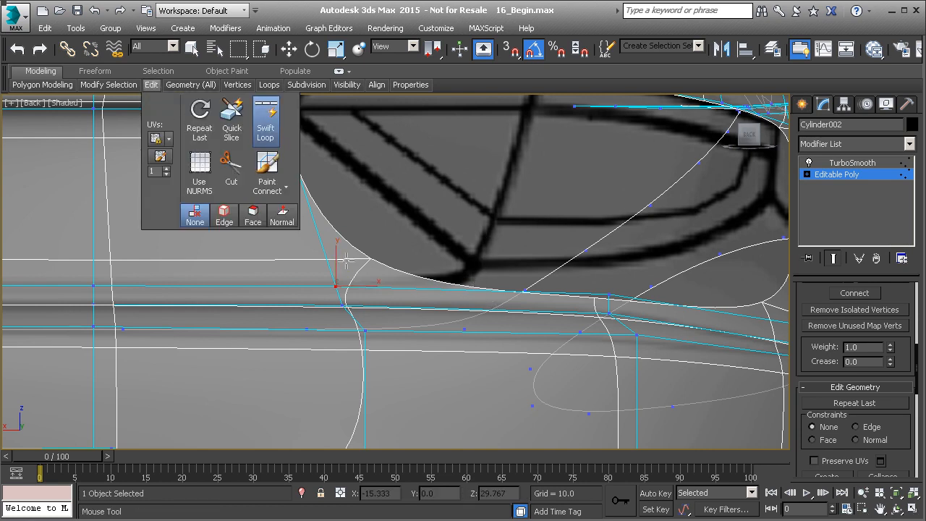
pyautogui.click(472, 316)
pyautogui.press('w')
pyautogui.moveTo(480, 325); pyautogui.dragTo(480, 307, button='middle')
pyautogui.scroll(-3, 481, 304)
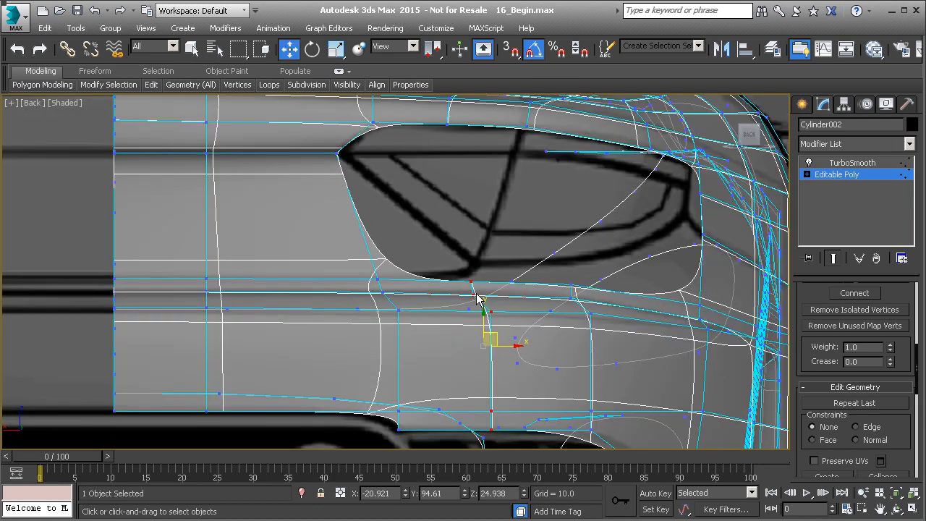
# Try raising the new loop's top vertex and the next vertex outward to the tail light's lower outline
pyautogui.scroll(3, 480, 291)
pyautogui.click(471, 273)
pyautogui.moveTo(471, 274); pyautogui.dragTo(476, 235)
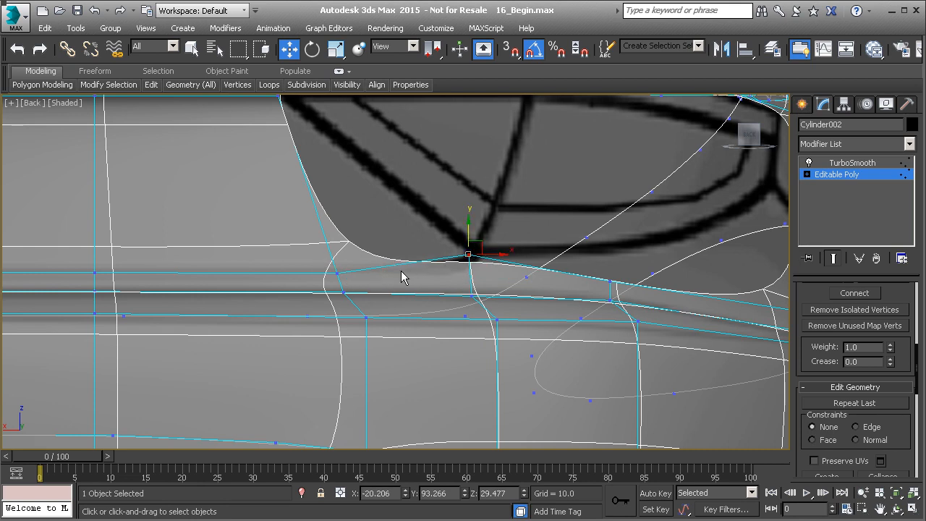
pyautogui.moveTo(354, 275); pyautogui.dragTo(374, 278, button='middle')
pyautogui.scroll(-1, 395, 278)
pyautogui.scroll(1, 451, 284)
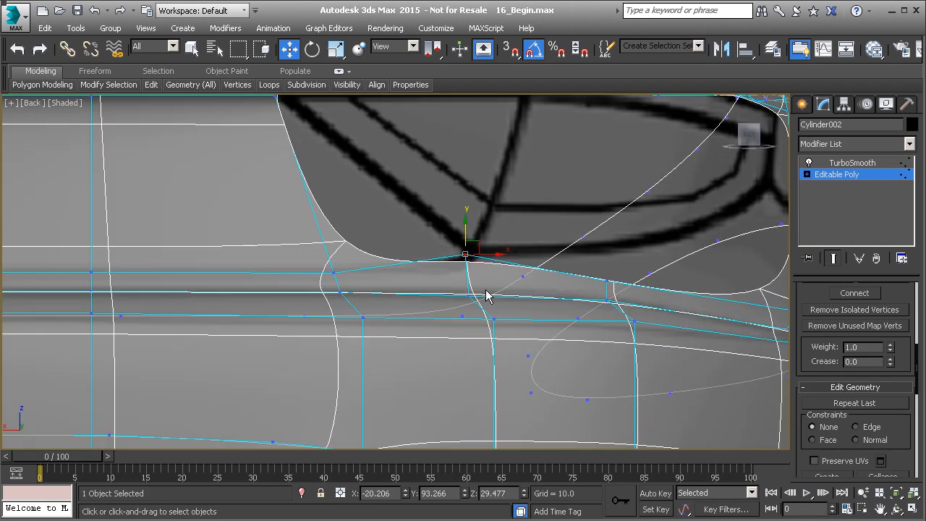
pyautogui.moveTo(600, 283); pyautogui.dragTo(513, 275, button='middle')
pyautogui.click(516, 269)
pyautogui.moveTo(516, 249); pyautogui.dragTo(514, 217)
pyautogui.moveTo(620, 257); pyautogui.dragTo(520, 259, button='middle')
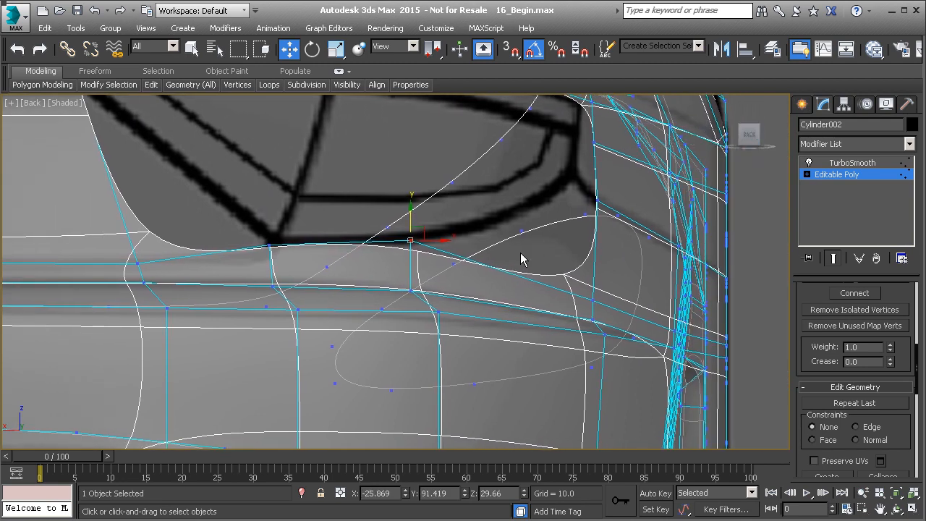
# Undo the raising of the vertices along the opening's lower border
pyautogui.hotkey('ctrl', 'z')
pyautogui.hotkey('ctrl', 'z')
pyautogui.hotkey('ctrl', 'z')
# Extrude the two border edges outward of the new loop upward toward the tail light's lower outline
pyautogui.moveTo(286, 271); pyautogui.dragTo(311, 270, button='middle')
pyautogui.press('2')
pyautogui.click(338, 276)
pyautogui.keyDown('ctrl'); pyautogui.click(470, 273); pyautogui.keyUp('ctrl')
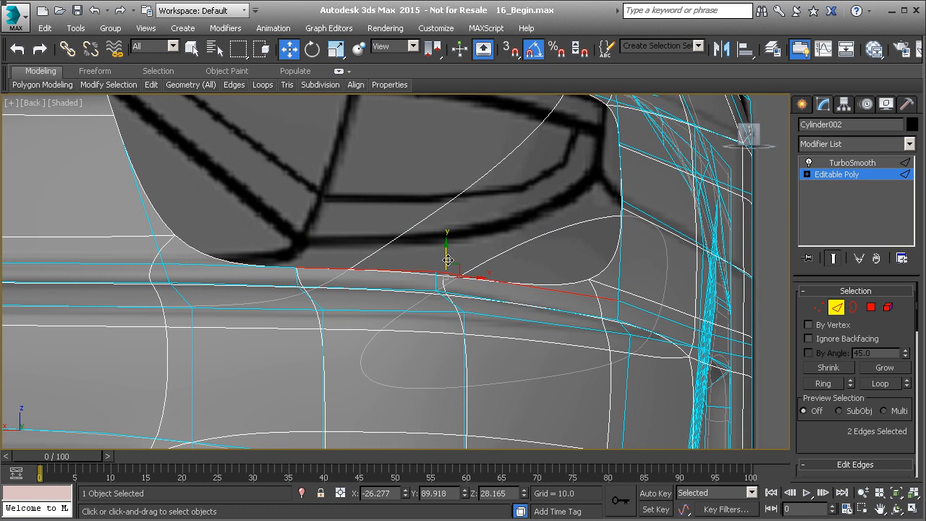
pyautogui.moveTo(442, 254); pyautogui.dragTo(446, 225)
# Align the extruded strip's upper vertices with the tail light outline, raising the outermost one to the outer corner
pyautogui.press('1')
pyautogui.click(295, 242)
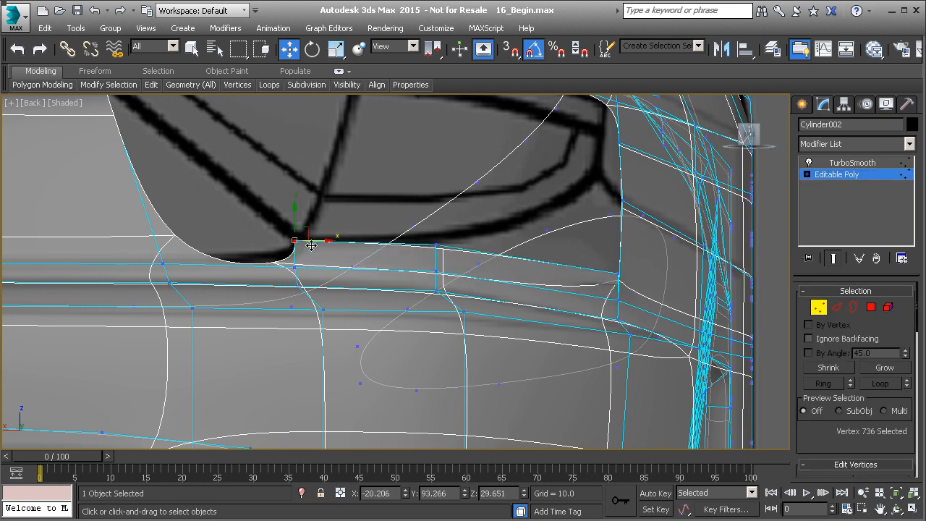
pyautogui.moveTo(427, 263); pyautogui.dragTo(396, 262, button='middle')
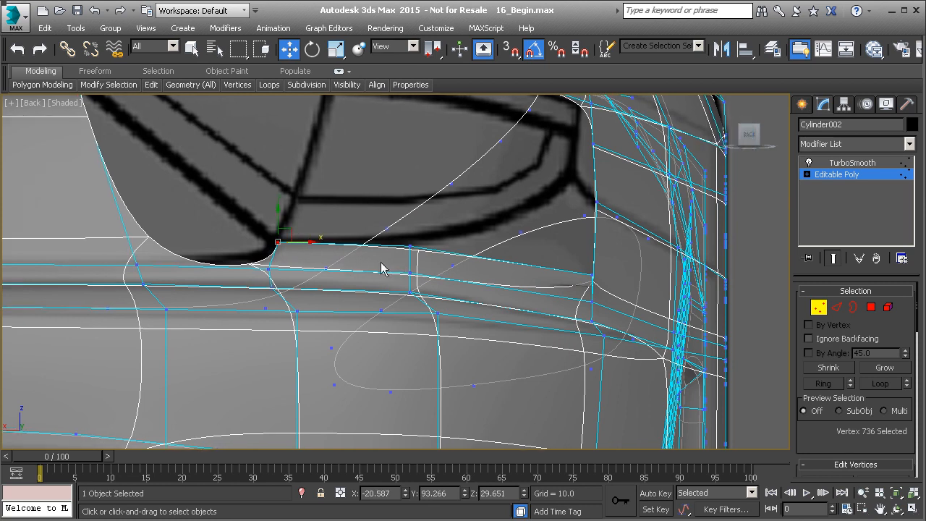
pyautogui.moveTo(547, 280); pyautogui.dragTo(508, 281, button='middle')
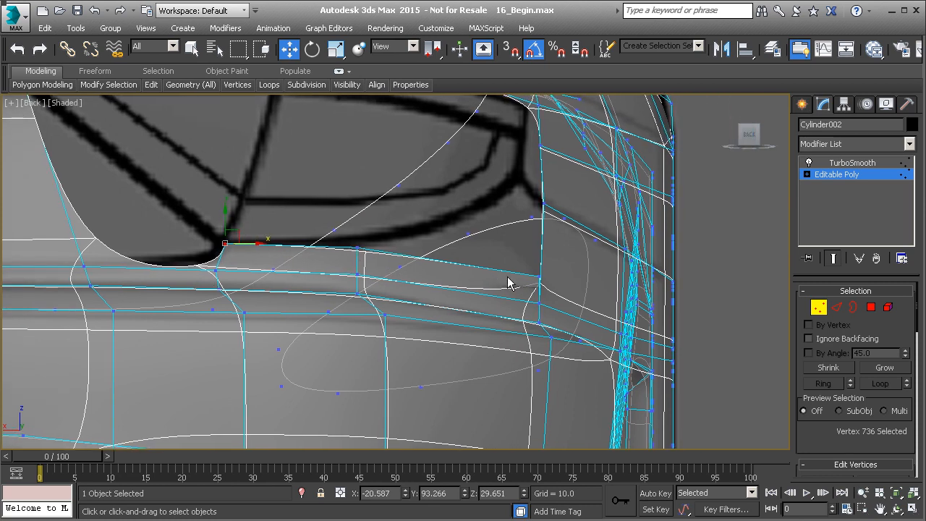
pyautogui.click(357, 246)
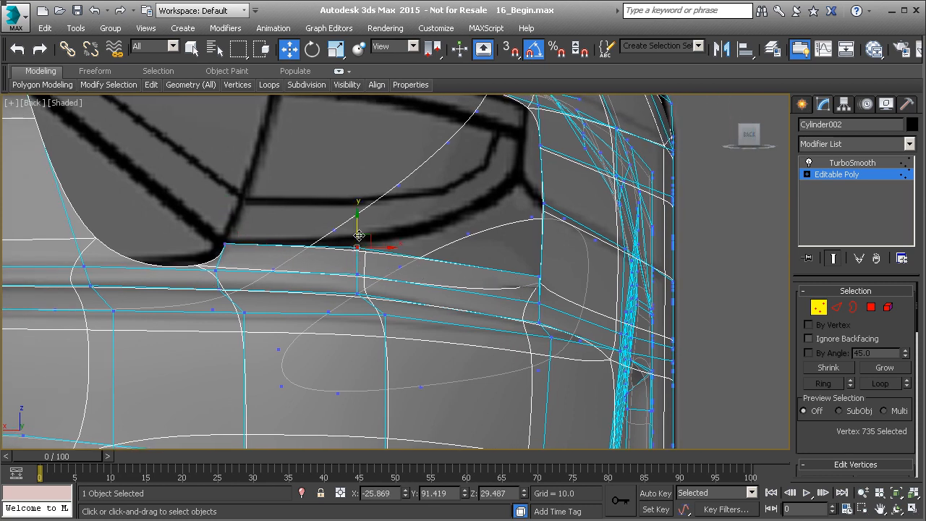
pyautogui.click(541, 277)
pyautogui.moveTo(541, 269); pyautogui.dragTo(533, 183)
# Target-weld the strip's outer upper vertex to the adjacent body vertex at the tail light's outer corner
pyautogui.rightClick(521, 213)
pyautogui.click(477, 304)
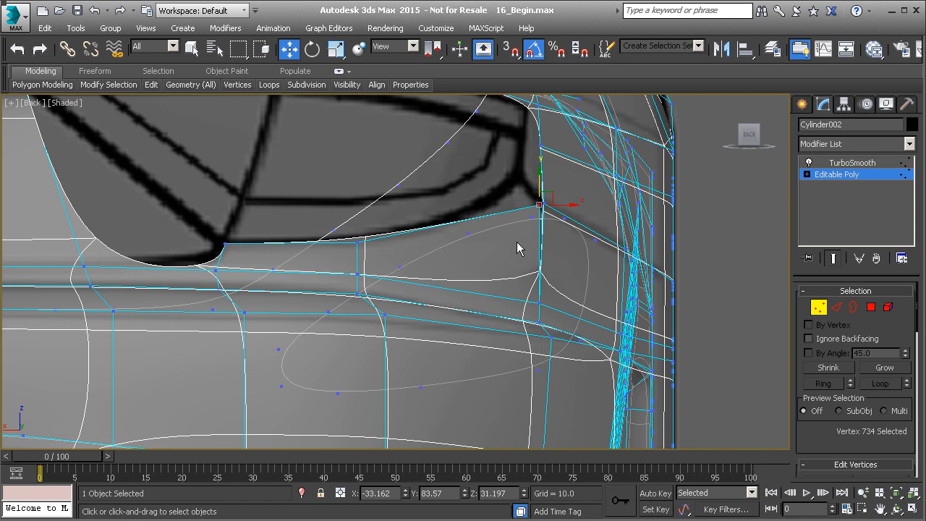
pyautogui.rightClick(532, 220)
pyautogui.click(398, 358)
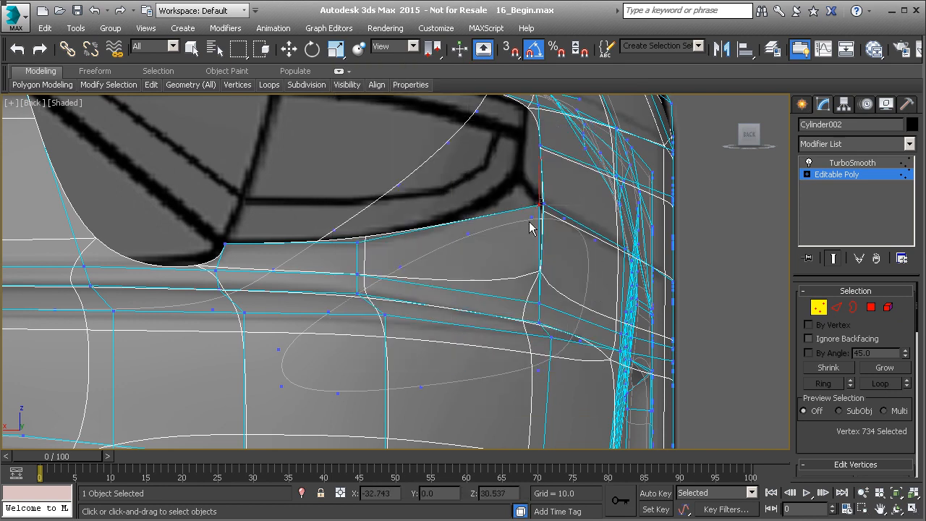
pyautogui.click(542, 204)
pyautogui.press('w')
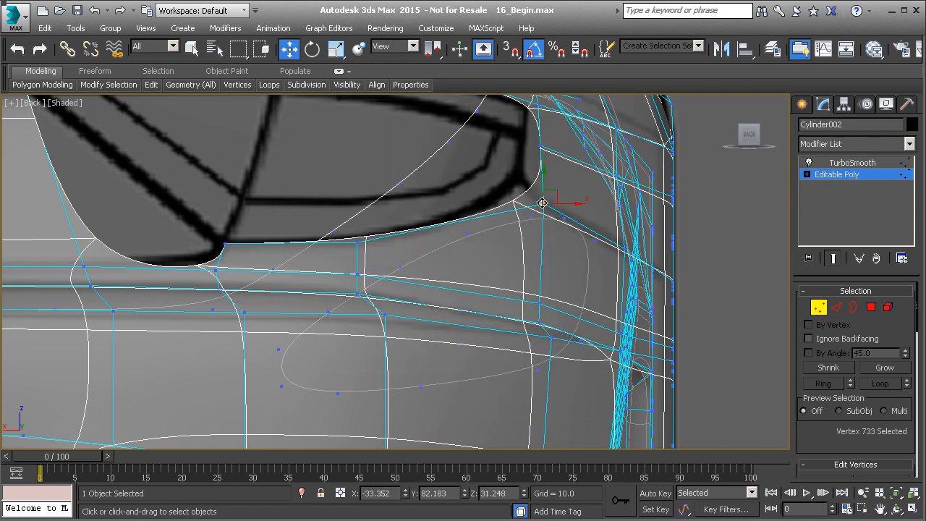
# Shift the two vertices along the opening's outer edge inward to follow the blueprint's tail light outline
pyautogui.moveTo(546, 201); pyautogui.dragTo(476, 266, button='middle')
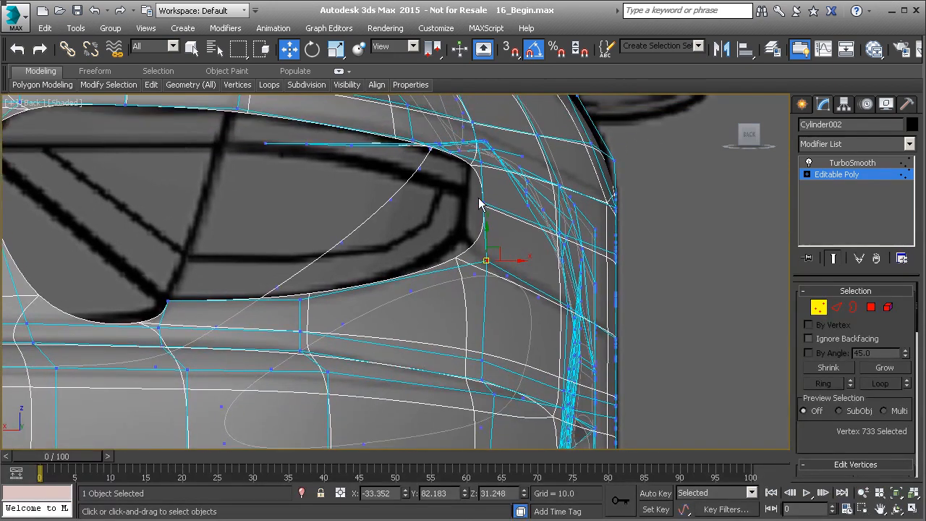
pyautogui.moveTo(477, 206); pyautogui.dragTo(479, 211, button='middle')
pyautogui.click(486, 209)
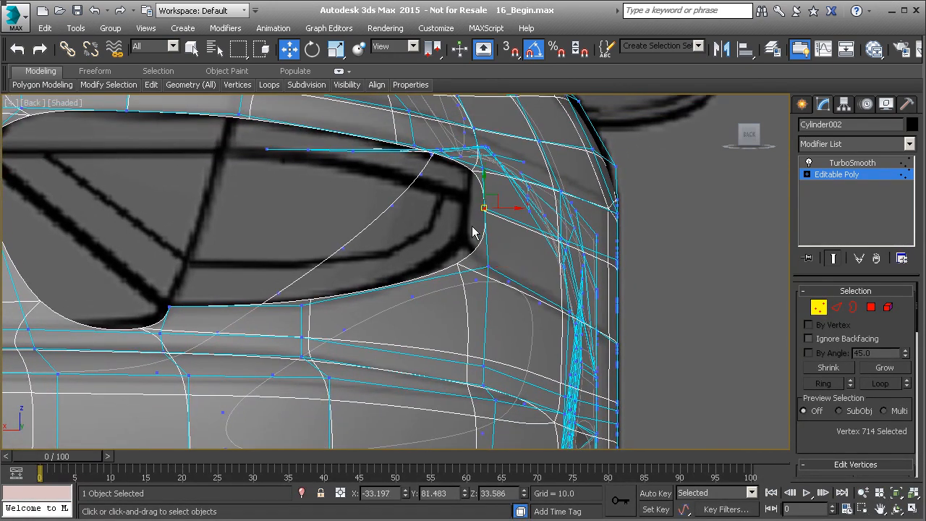
pyautogui.moveTo(510, 208); pyautogui.dragTo(494, 207)
pyautogui.click(484, 168)
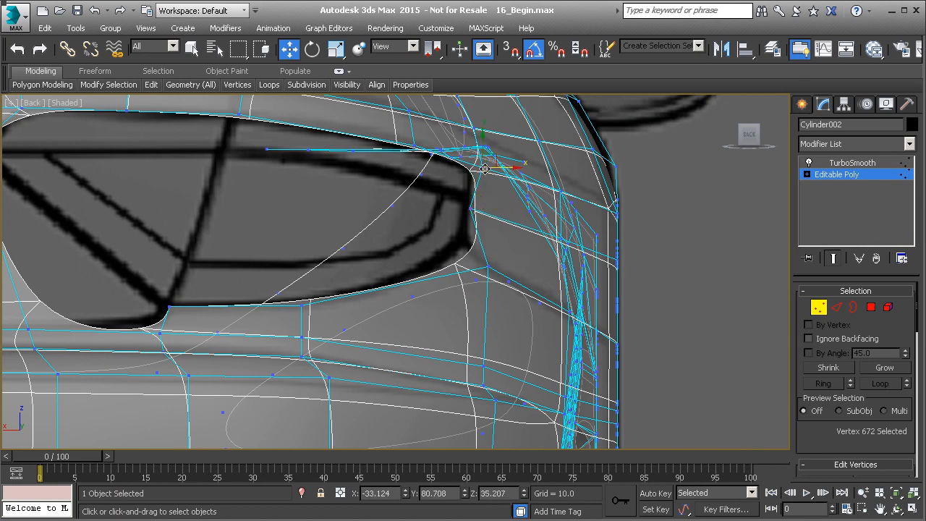
pyautogui.moveTo(501, 168); pyautogui.dragTo(489, 172)
# Move the welded vertex at the opening's lower outer corner up and inward onto the tail light outline
pyautogui.click(486, 268)
pyautogui.moveTo(518, 266); pyautogui.dragTo(472, 237)
pyautogui.moveTo(465, 261); pyautogui.dragTo(488, 245, button='middle')
pyautogui.moveTo(510, 239); pyautogui.dragTo(514, 238)
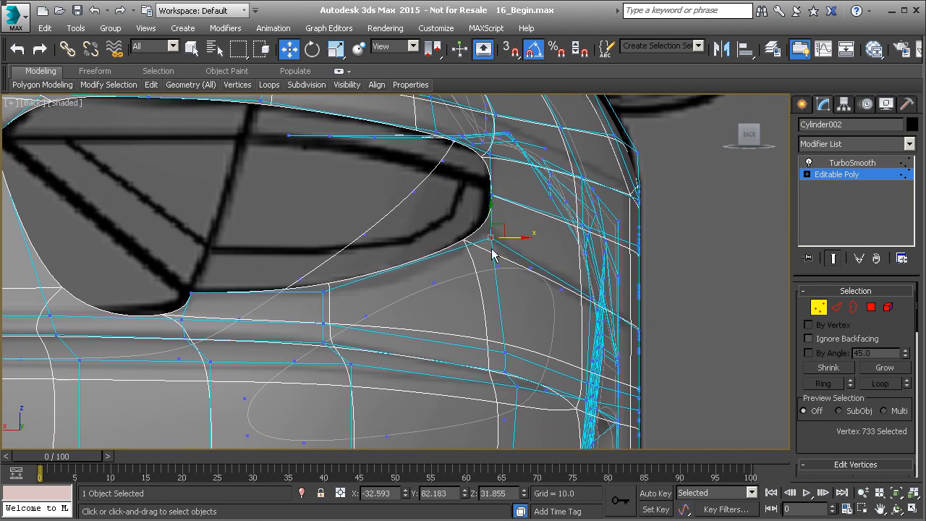
# Try inserting a horizontal edge loop low beside the opening with Swift Loop and selecting the short edges flanking the opening's lower inner end
pyautogui.moveTo(398, 302); pyautogui.dragTo(430, 252, button='middle')
pyautogui.scroll(-2, 430, 253)
pyautogui.moveTo(362, 289); pyautogui.dragTo(456, 285, button='middle')
pyautogui.scroll(2, 345, 259)
pyautogui.moveTo(344, 260); pyautogui.dragTo(424, 275, button='middle')
pyautogui.scroll(-2, 424, 275)
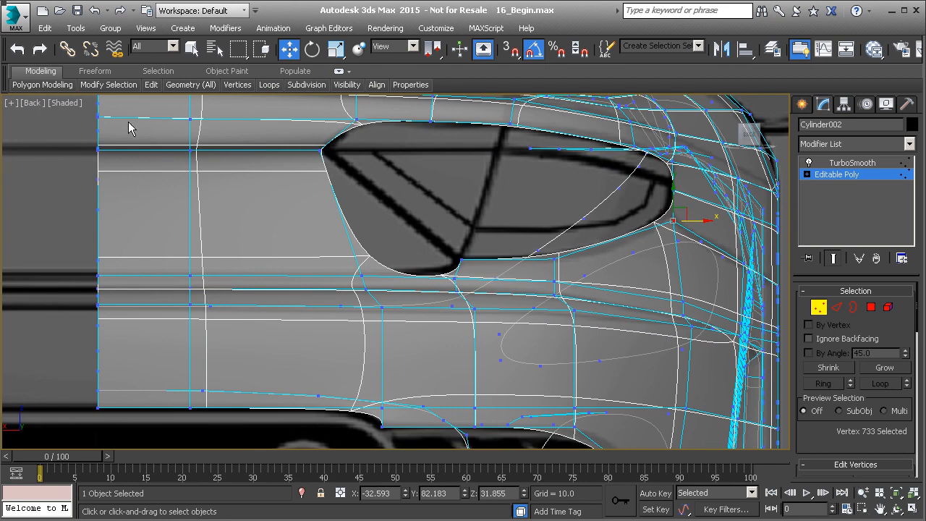
pyautogui.moveTo(151, 85)
pyautogui.click(266, 120)
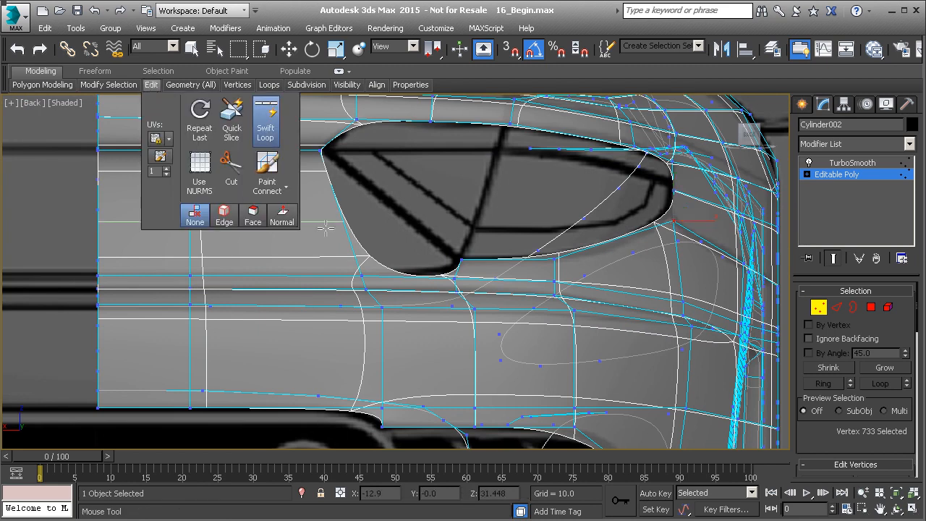
pyautogui.click(356, 259)
pyautogui.press('w')
pyautogui.press('2')
pyautogui.click(359, 267)
pyautogui.keyDown('ctrl'); pyautogui.click(459, 268); pyautogui.keyUp('ctrl')
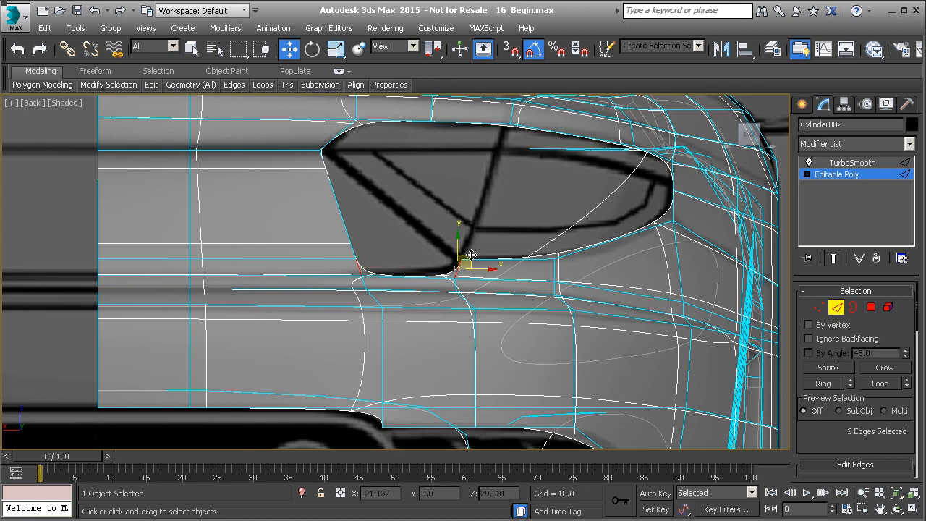
# Undo the edge selections and the edge loop added low beside the opening
pyautogui.hotkey('ctrl', 'z')
pyautogui.hotkey('ctrl', 'z')
pyautogui.hotkey('ctrl', 'z')
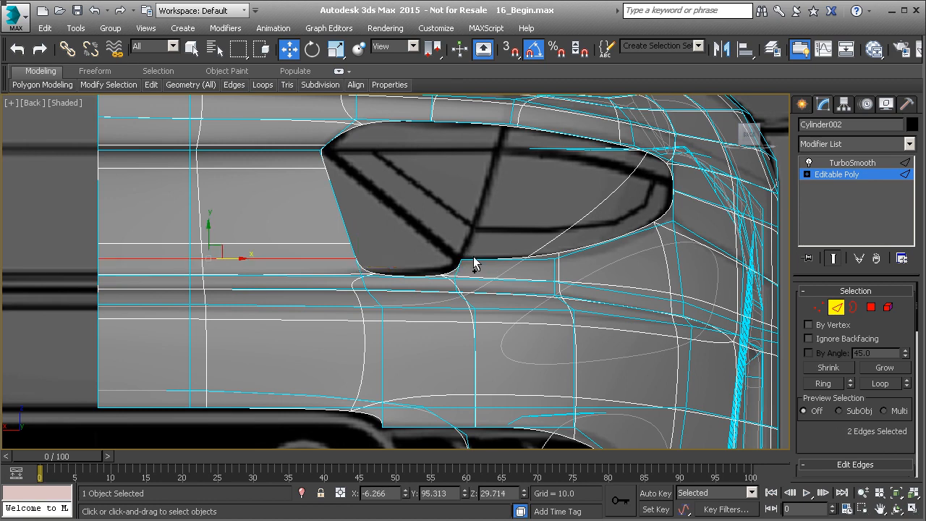
# Insert a horizontal edge loop with Swift Loop across the rear panel just below the opening's inner corner
pyautogui.moveTo(153, 89)
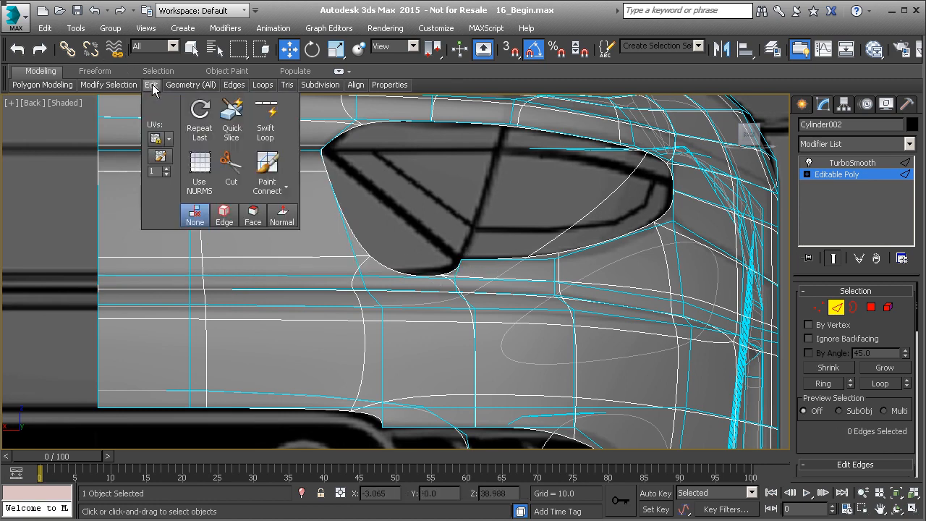
pyautogui.click(258, 129)
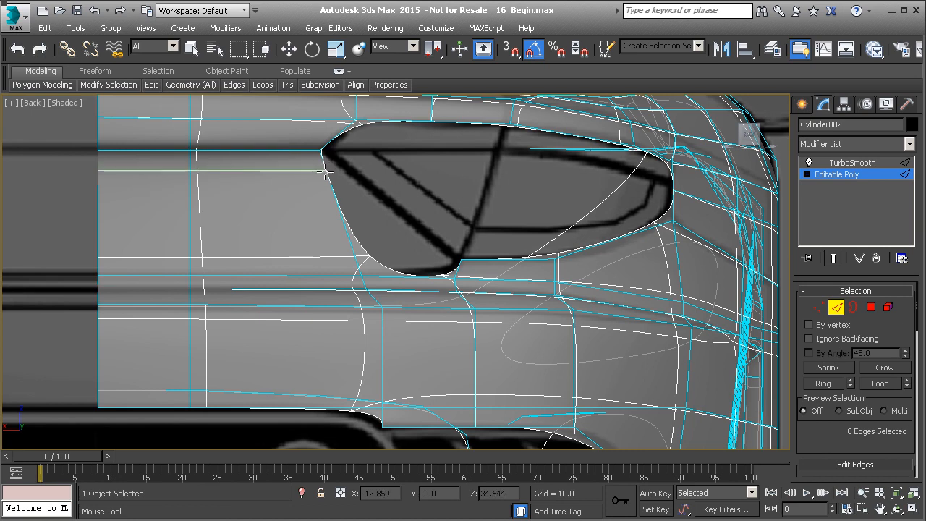
pyautogui.click(326, 171)
pyautogui.rightClick(326, 178)
# Bridge the short edge below the opening's inner corner with the strip's inner end edge along the tail light's lower outline
pyautogui.click(326, 164)
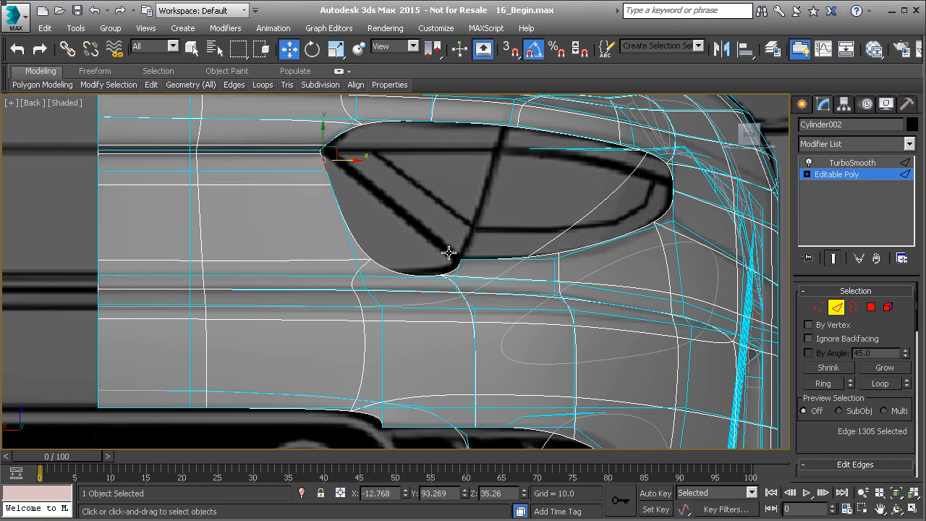
pyautogui.keyDown('ctrl'); pyautogui.click(461, 266); pyautogui.keyUp('ctrl')
pyautogui.scroll(-5, 833, 405)
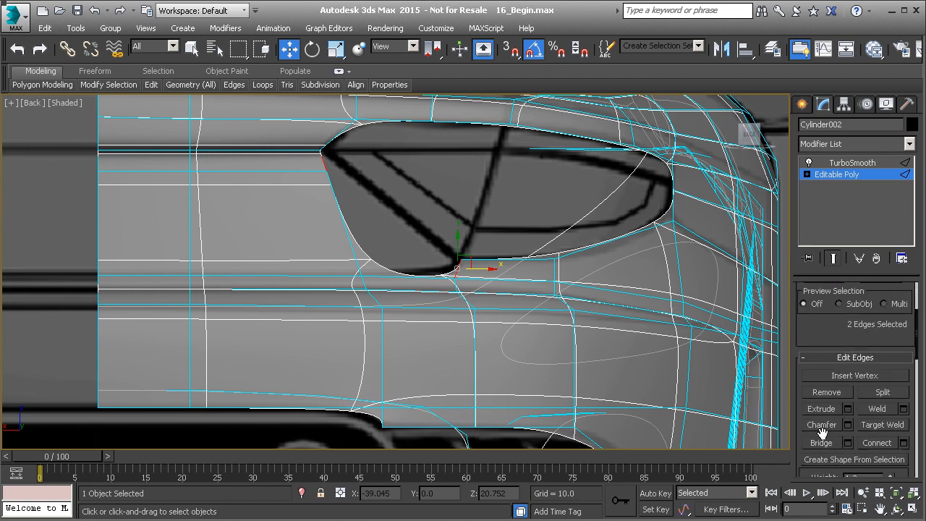
pyautogui.click(821, 443)
# Cap the triangular hole left below the new bridge by selecting its border
pyautogui.scroll(2, 399, 254)
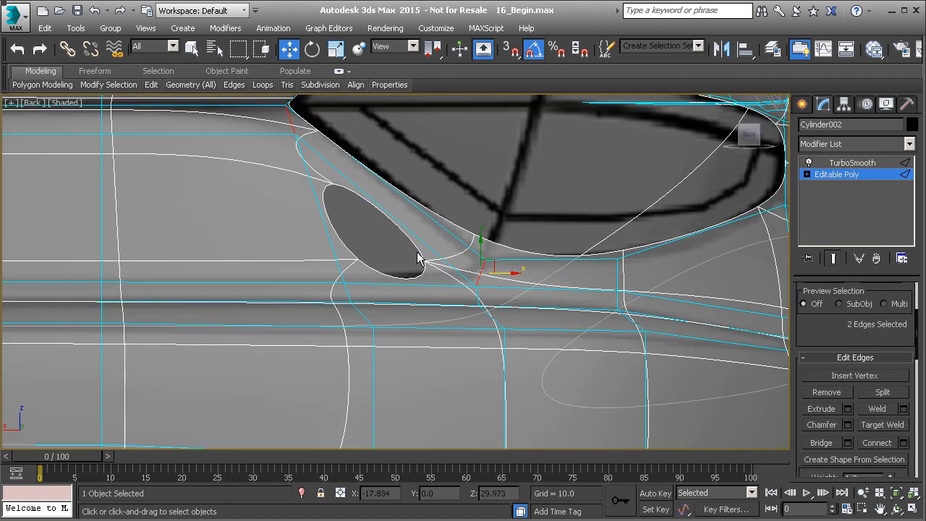
pyautogui.click(424, 246)
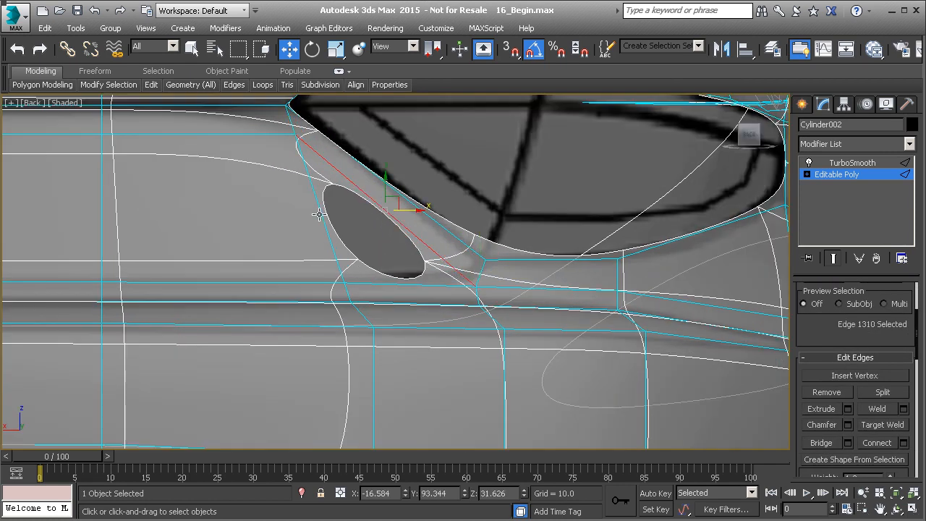
pyautogui.press('3')
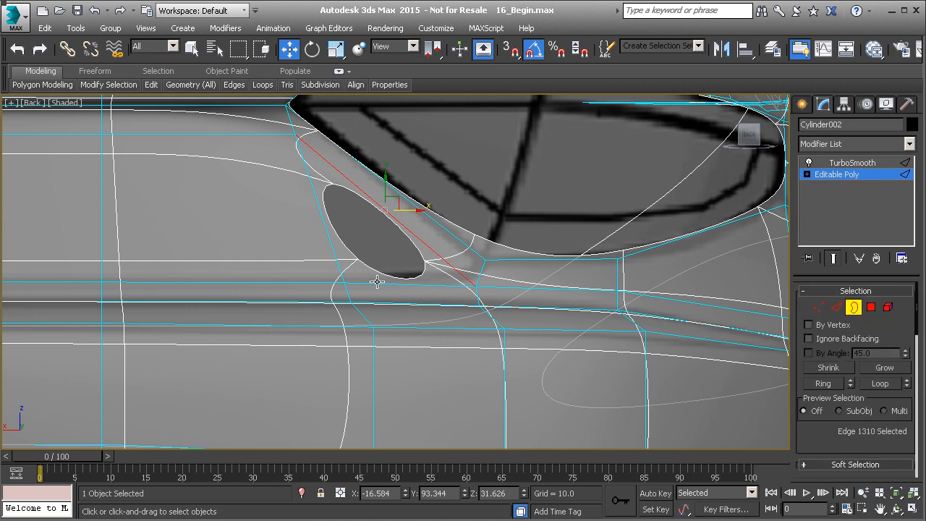
pyautogui.click(418, 286)
pyautogui.scroll(-5, 805, 375)
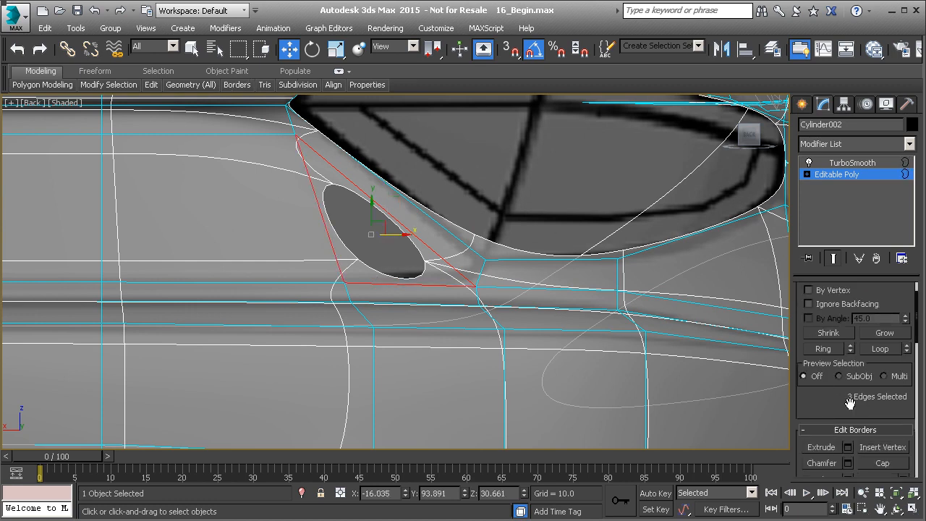
pyautogui.click(882, 343)
# Insert a horizontal edge loop across the panel up to the capped face and shift its outer end vertex toward the car's center
pyautogui.scroll(-3, 474, 253)
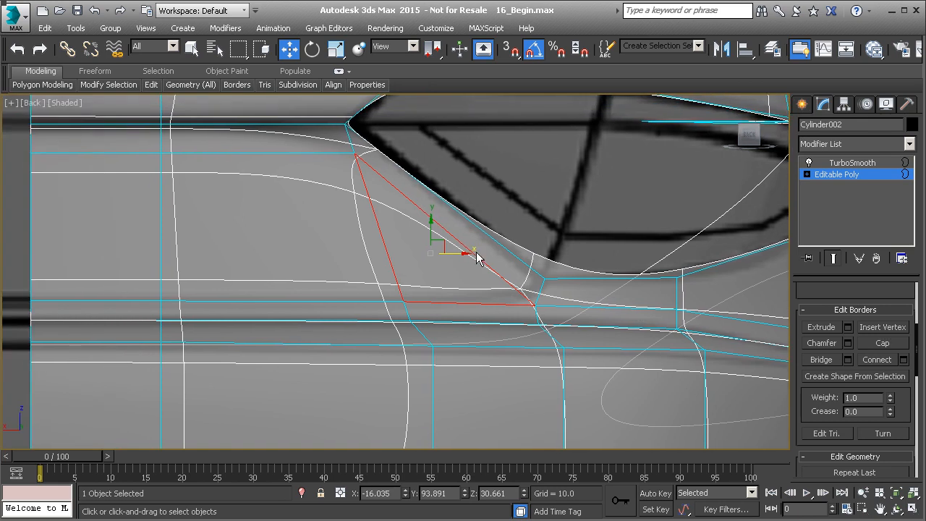
pyautogui.moveTo(151, 85)
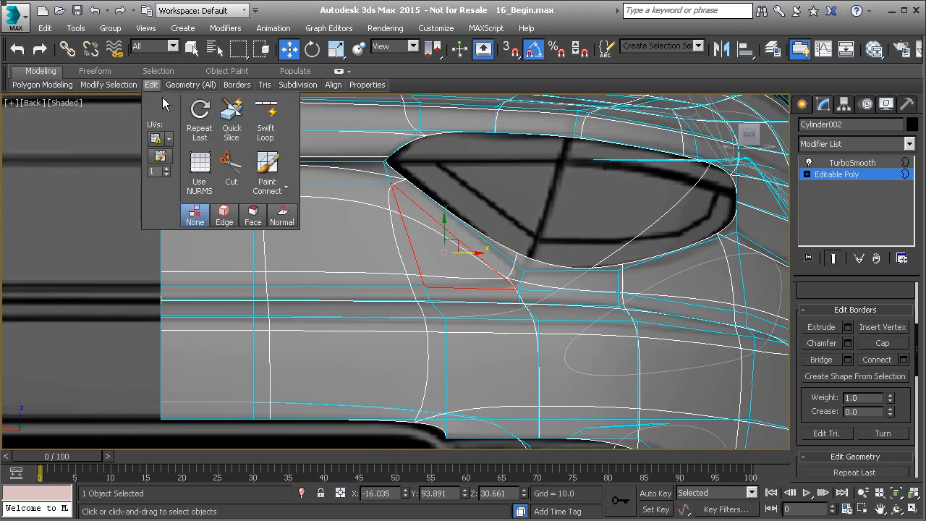
pyautogui.click(265, 123)
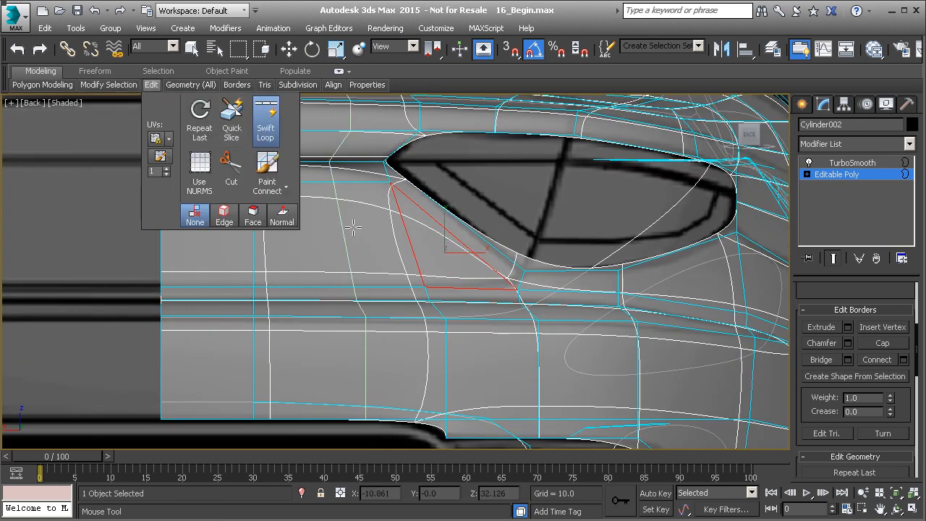
pyautogui.click(398, 245)
pyautogui.press('w')
pyautogui.press('1')
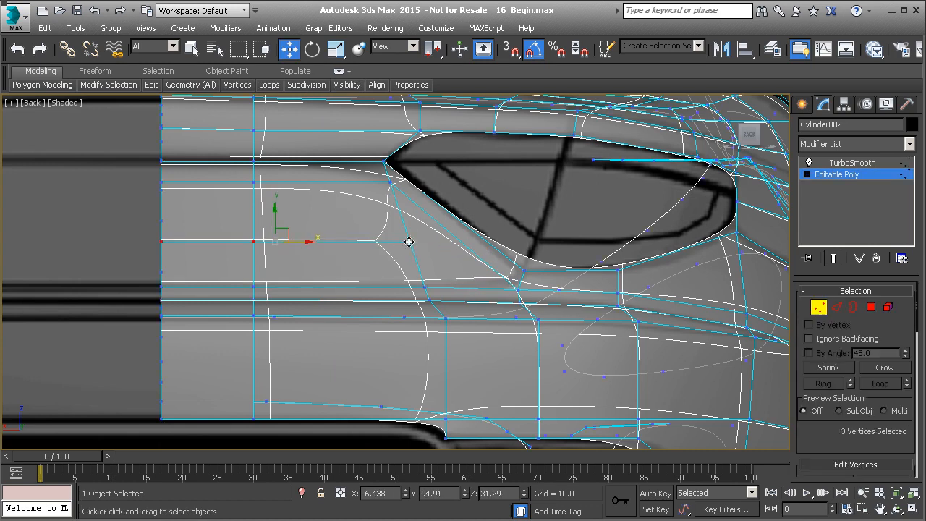
pyautogui.moveTo(428, 245); pyautogui.dragTo(369, 241)
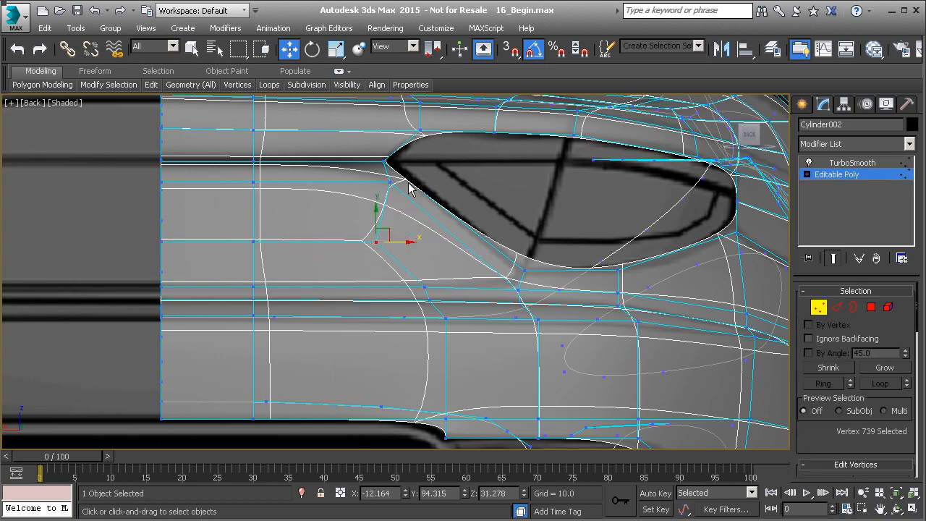
# Examine the mesh around the tail light opening in perspective from the rear and the side
pyautogui.moveTo(392, 184); pyautogui.dragTo(385, 182, button='middle')
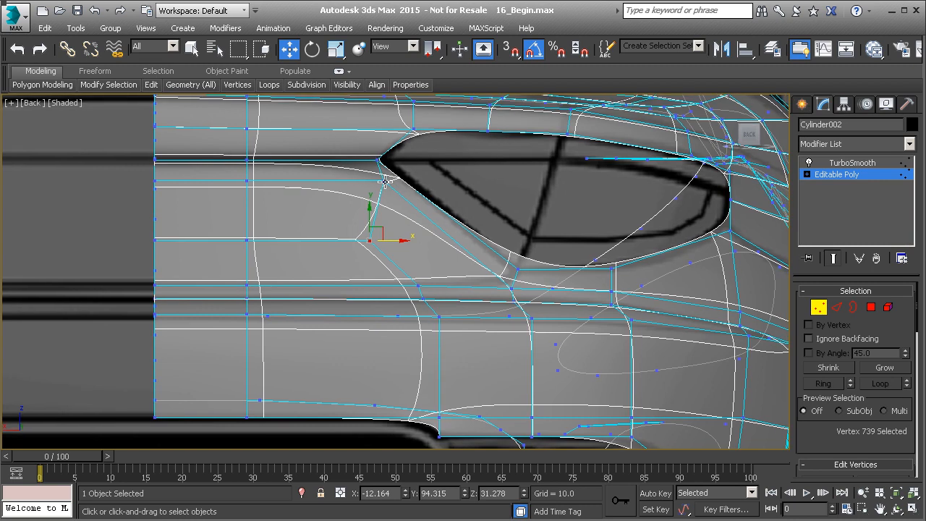
pyautogui.press('p')
pyautogui.scroll(-4, 386, 183)
pyautogui.keyDown('alt'); pyautogui.moveTo(390, 213); pyautogui.dragTo(467, 211, button='middle'); pyautogui.keyUp('alt')
pyautogui.moveTo(466, 212); pyautogui.dragTo(480, 304, button='middle')
pyautogui.moveTo(384, 202)
pyautogui.keyDown('alt'); pyautogui.mouseDown(button='middle')
pyautogui.moveTo(407, 197)
pyautogui.moveTo(390, 190)
pyautogui.mouseUp(button='middle'); pyautogui.keyUp('alt')
pyautogui.scroll(6, 373, 185)
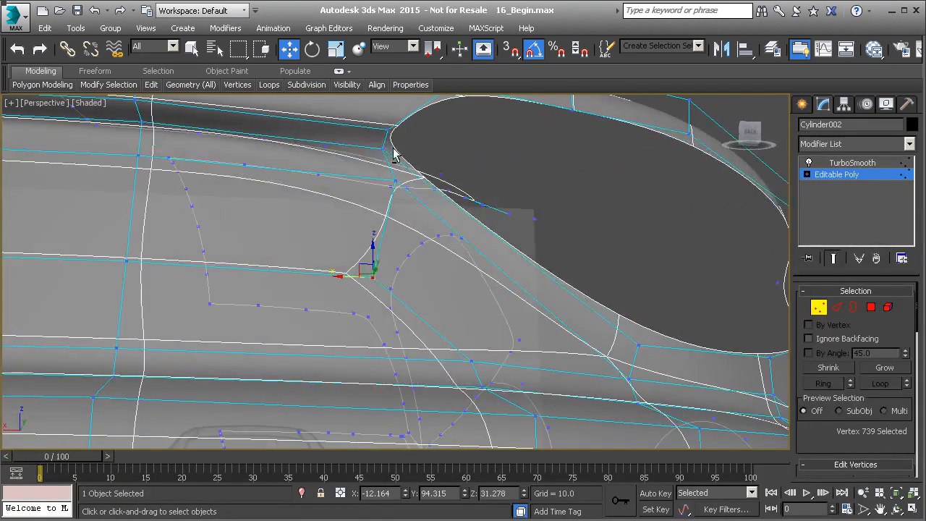
pyautogui.keyDown('alt'); pyautogui.moveTo(389, 145); pyautogui.dragTo(450, 157, button='middle'); pyautogui.keyUp('alt')
pyautogui.keyDown('alt'); pyautogui.moveTo(389, 144); pyautogui.dragTo(350, 266, button='middle'); pyautogui.keyUp('alt')
pyautogui.keyDown('alt'); pyautogui.moveTo(347, 313); pyautogui.dragTo(348, 288, button='middle'); pyautogui.keyUp('alt')
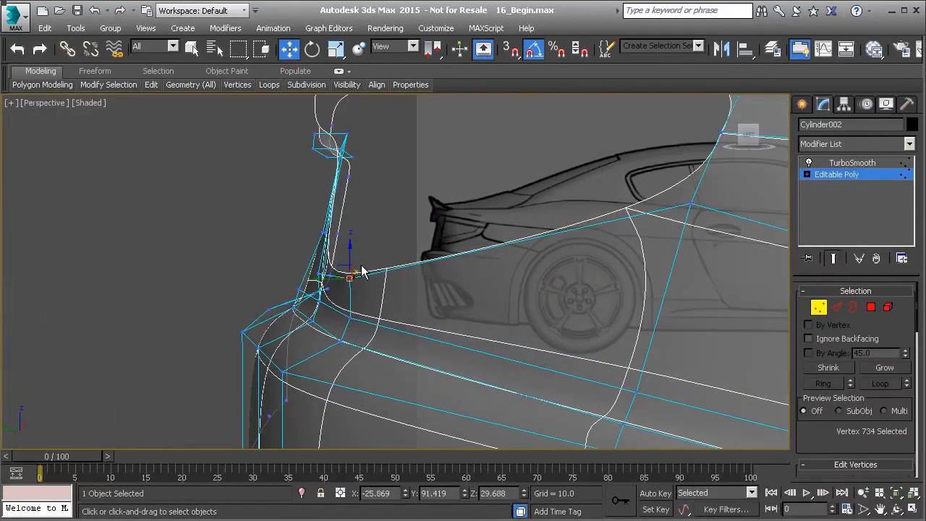
pyautogui.keyDown('alt'); pyautogui.moveTo(364, 246); pyautogui.dragTo(539, 282, button='middle'); pyautogui.keyUp('alt')
# Deselect the body and examine the smoothed surface around the tail light opening and rear fender from several angles
pyautogui.click(820, 309)
pyautogui.click(497, 239)
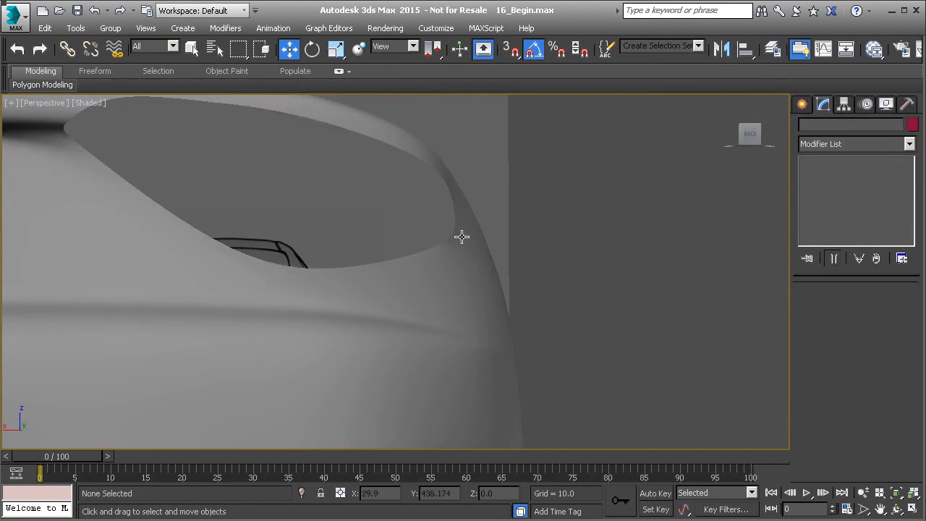
pyautogui.scroll(-4, 495, 239)
pyautogui.keyDown('alt'); pyautogui.moveTo(495, 240); pyautogui.dragTo(405, 270, button='middle'); pyautogui.keyUp('alt')
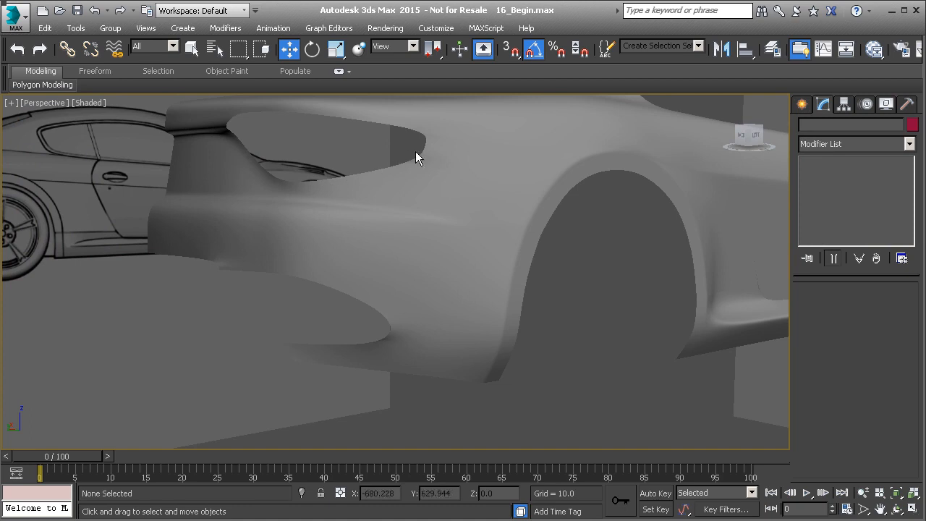
pyautogui.keyDown('alt'); pyautogui.moveTo(300, 112); pyautogui.dragTo(478, 209, button='middle'); pyautogui.keyUp('alt')
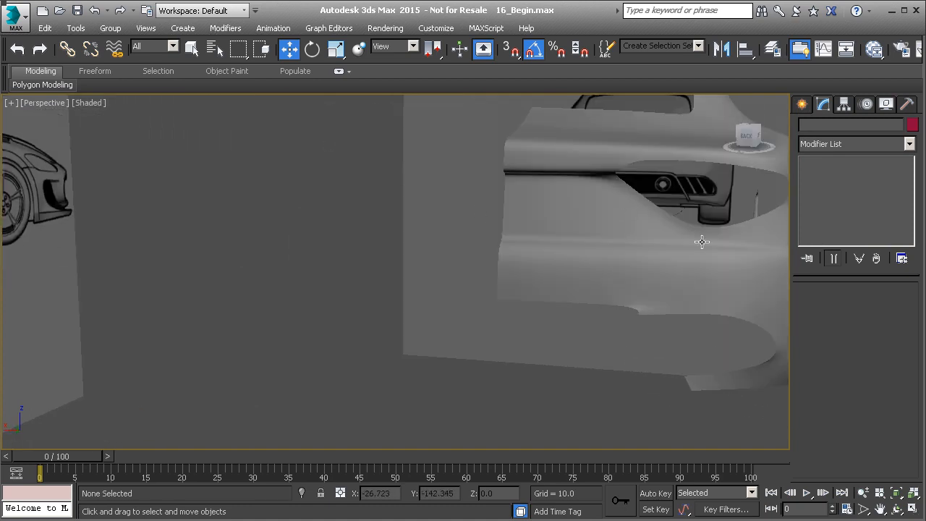
pyautogui.keyDown('alt'); pyautogui.moveTo(658, 219); pyautogui.dragTo(560, 253, button='middle'); pyautogui.keyUp('alt')
pyautogui.keyDown('alt'); pyautogui.moveTo(616, 225); pyautogui.dragTo(410, 234, button='middle'); pyautogui.keyUp('alt')
pyautogui.scroll(3, 301, 239)
pyautogui.scroll(-3, 301, 232)
pyautogui.scroll(3, 411, 238)
pyautogui.keyDown('alt'); pyautogui.moveTo(499, 245); pyautogui.dragTo(438, 239, button='middle'); pyautogui.keyUp('alt')
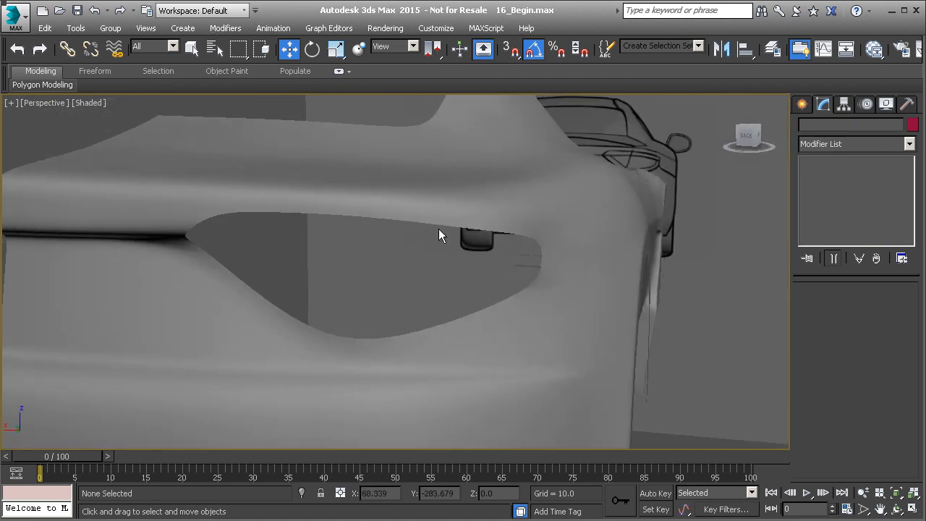
# Reselect the body and select the tail light opening's border at the Editable Poly level
pyautogui.click(446, 223)
pyautogui.click(838, 174)
pyautogui.click(854, 307)
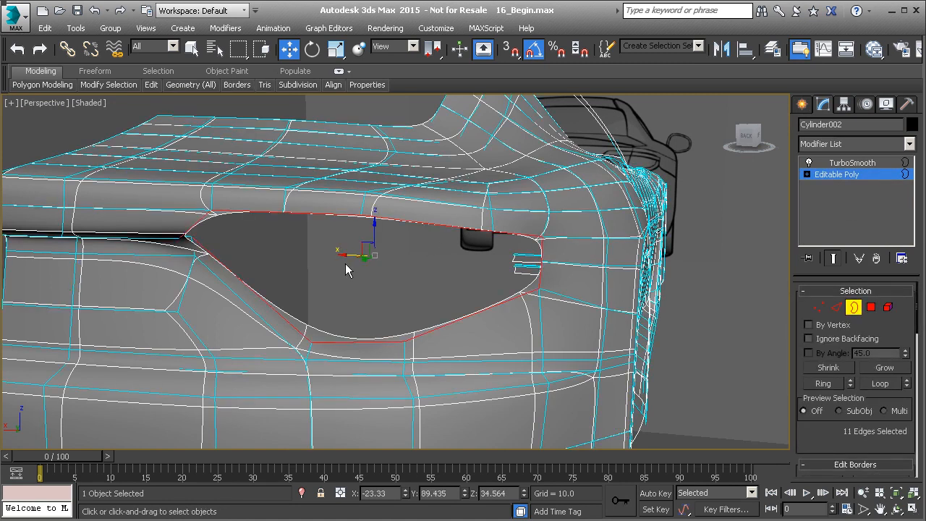
# Try extruding the tail light opening's whole border inward into the body along the Y axis
pyautogui.moveTo(320, 255)
pyautogui.keyDown('alt'); pyautogui.mouseDown(button='middle')
pyautogui.moveTo(320, 227)
pyautogui.moveTo(219, 218)
pyautogui.moveTo(182, 234)
pyautogui.moveTo(376, 272)
pyautogui.moveTo(367, 256)
pyautogui.moveTo(339, 260)
pyautogui.moveTo(351, 257)
pyautogui.mouseUp(button='middle'); pyautogui.keyUp('alt')
pyautogui.keyDown('shift'); pyautogui.moveTo(347, 257); pyautogui.dragTo(355, 257); pyautogui.keyUp('shift')
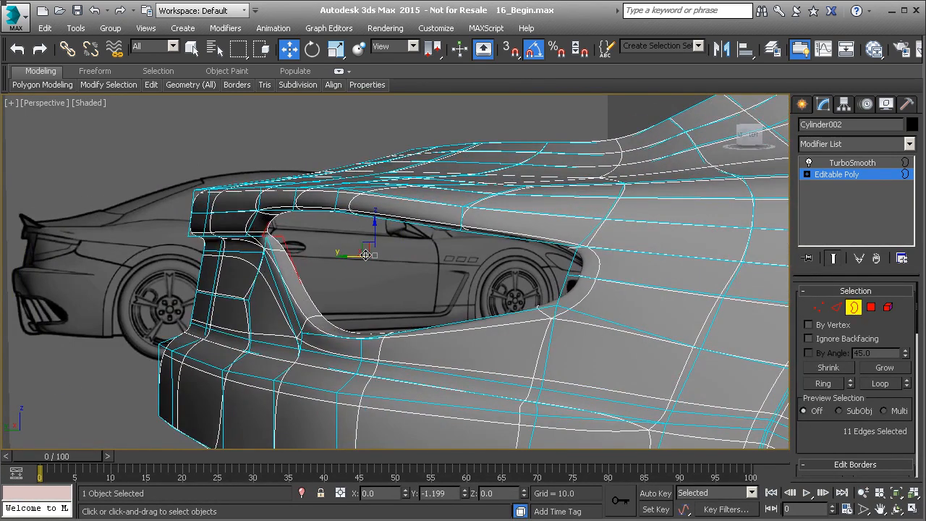
pyautogui.keyDown('alt'); pyautogui.moveTo(382, 252); pyautogui.dragTo(248, 255, button='middle'); pyautogui.keyUp('alt')
pyautogui.scroll(5, 260, 244)
pyautogui.keyDown('alt'); pyautogui.moveTo(246, 199); pyautogui.dragTo(244, 188, button='middle'); pyautogui.keyUp('alt')
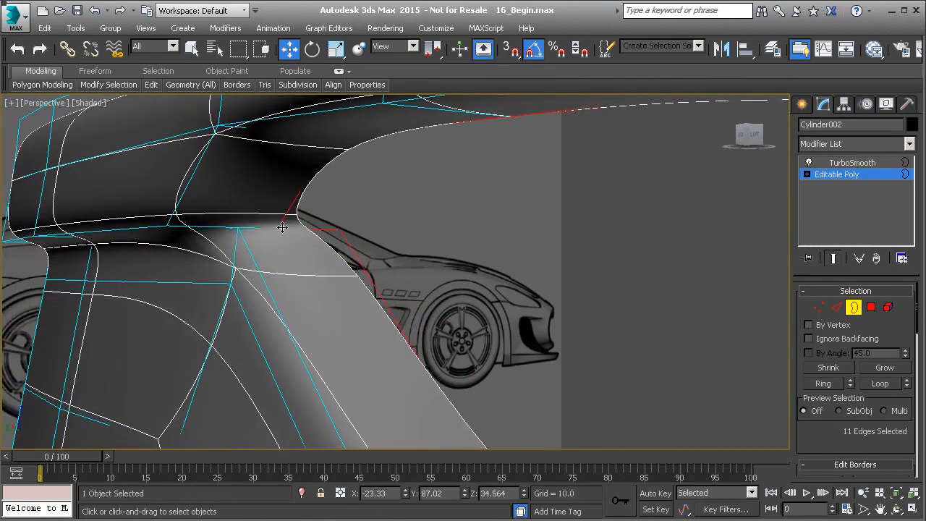
# In wireframe, select the tail light opening's border edges except the short edge at its inner corner
pyautogui.press('1')
pyautogui.press('F3')
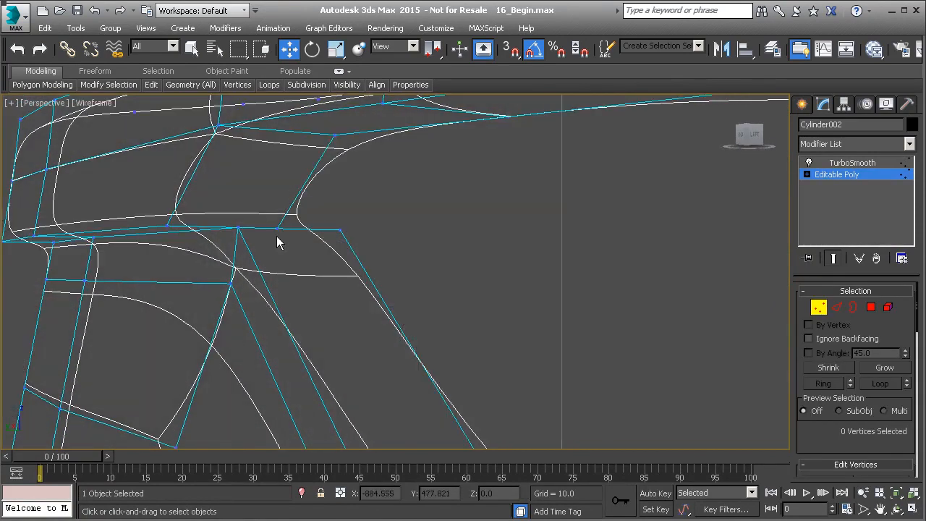
pyautogui.moveTo(278, 229)
pyautogui.mouseDown(button='middle')
pyautogui.moveTo(279, 220)
pyautogui.moveTo(281, 243)
pyautogui.moveTo(359, 221)
pyautogui.mouseUp(button='middle')
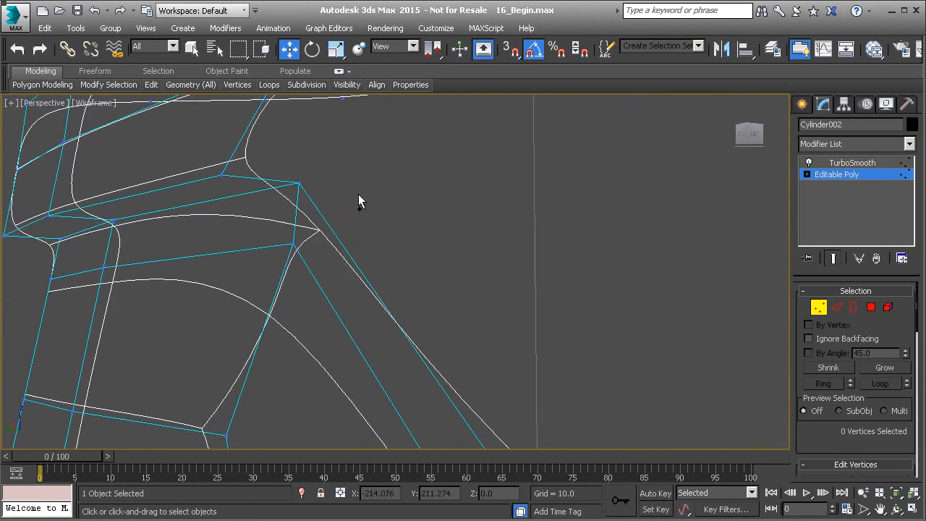
pyautogui.keyDown('alt'); pyautogui.moveTo(331, 194); pyautogui.dragTo(320, 155, button='middle'); pyautogui.keyUp('alt')
pyautogui.scroll(-1, 321, 155)
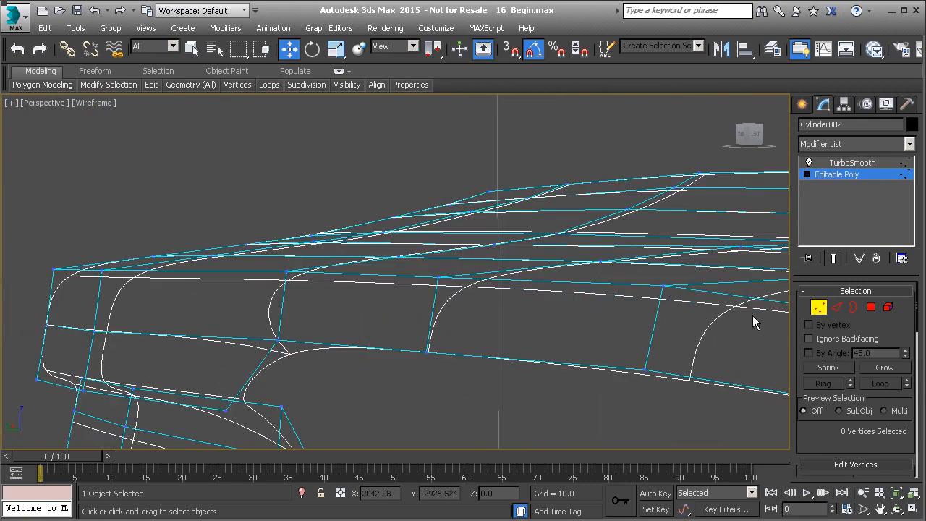
pyautogui.click(854, 307)
pyautogui.click(384, 365)
pyautogui.keyDown('alt'); pyautogui.moveTo(724, 310); pyautogui.dragTo(788, 275, button='middle'); pyautogui.keyUp('alt')
pyautogui.click(837, 308)
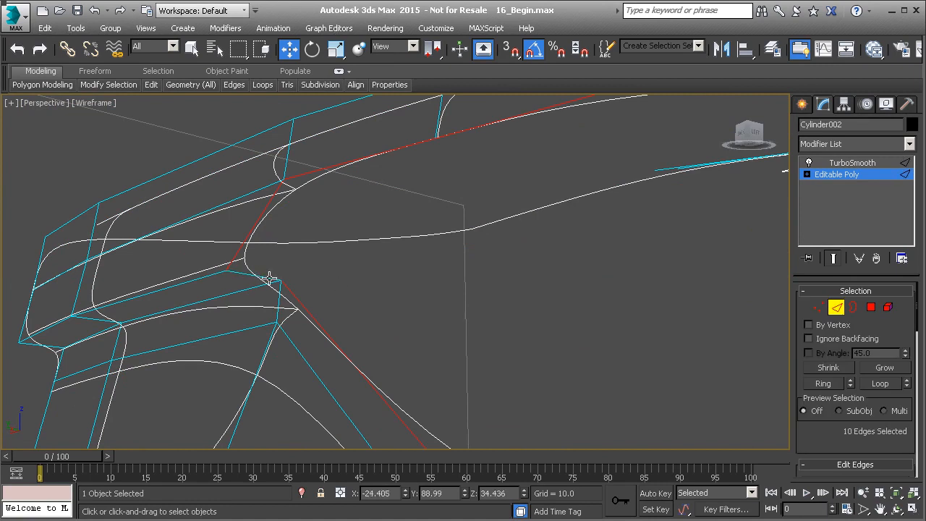
# Extrude the selected opening edges about 1.5 units inward into the body along the Y axis
pyautogui.scroll(-10, 265, 279)
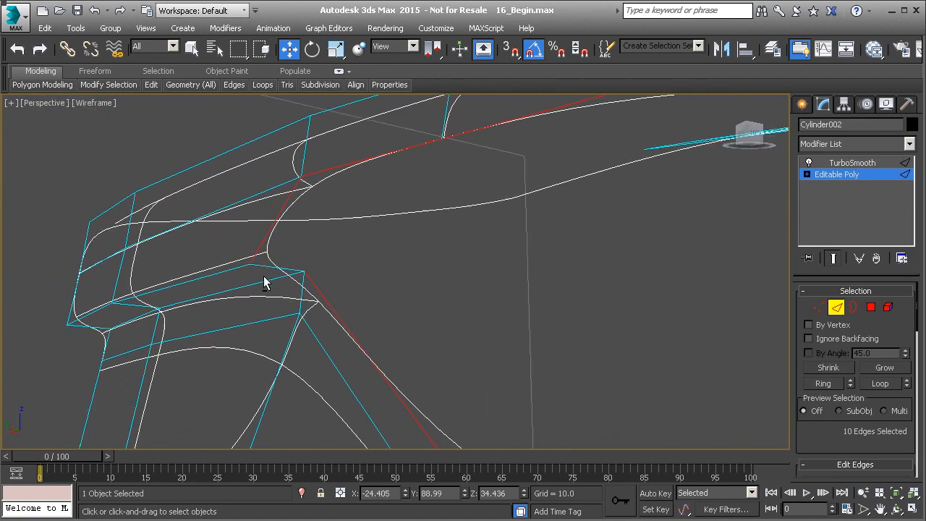
pyautogui.scroll(6, 363, 283)
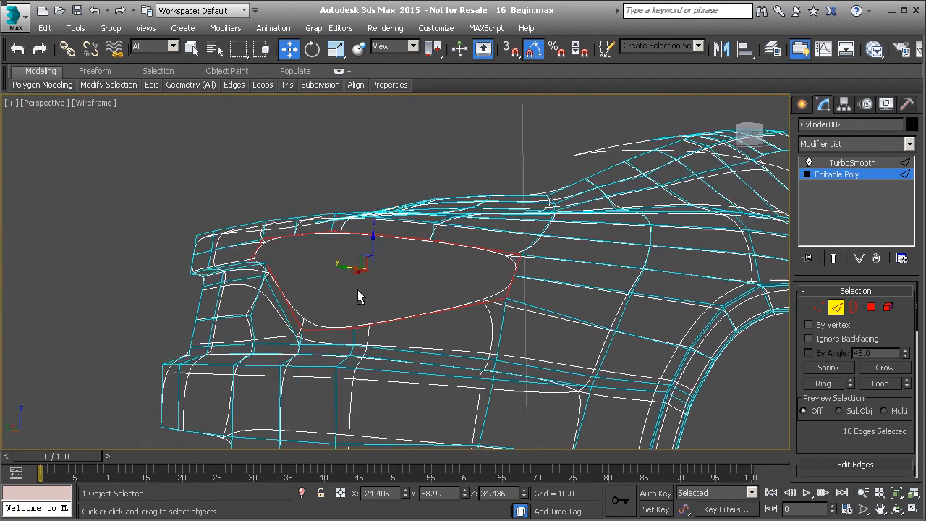
pyautogui.keyDown('shift'); pyautogui.moveTo(381, 258); pyautogui.dragTo(382, 259); pyautogui.keyUp('shift')
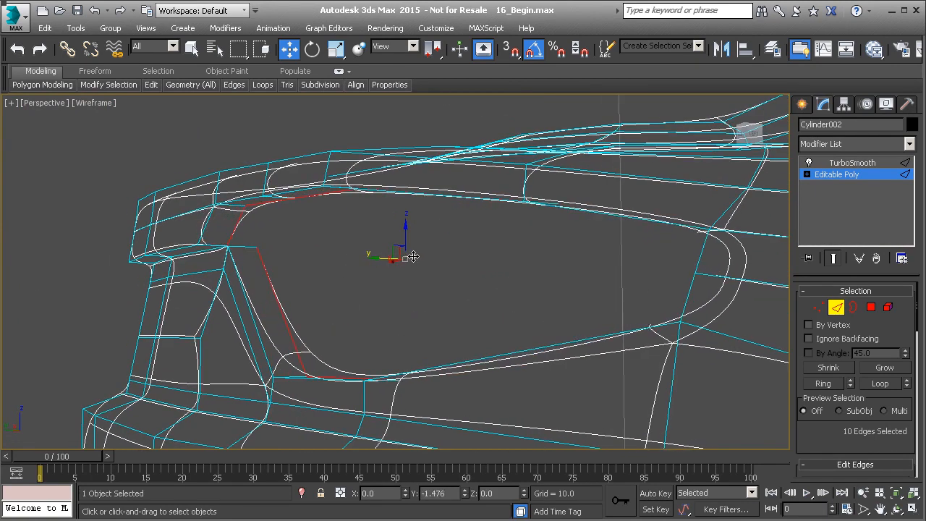
# Weld the two overlapping vertices at the inner corner of the tail light opening
pyautogui.scroll(8, 195, 254)
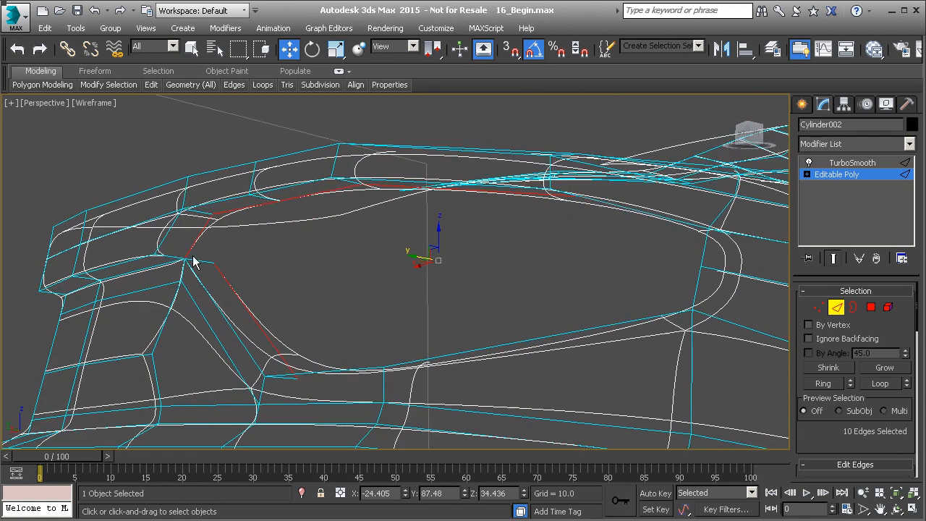
pyautogui.moveTo(176, 264)
pyautogui.mouseDown(button='middle')
pyautogui.moveTo(202, 263)
pyautogui.moveTo(186, 269)
pyautogui.mouseUp(button='middle')
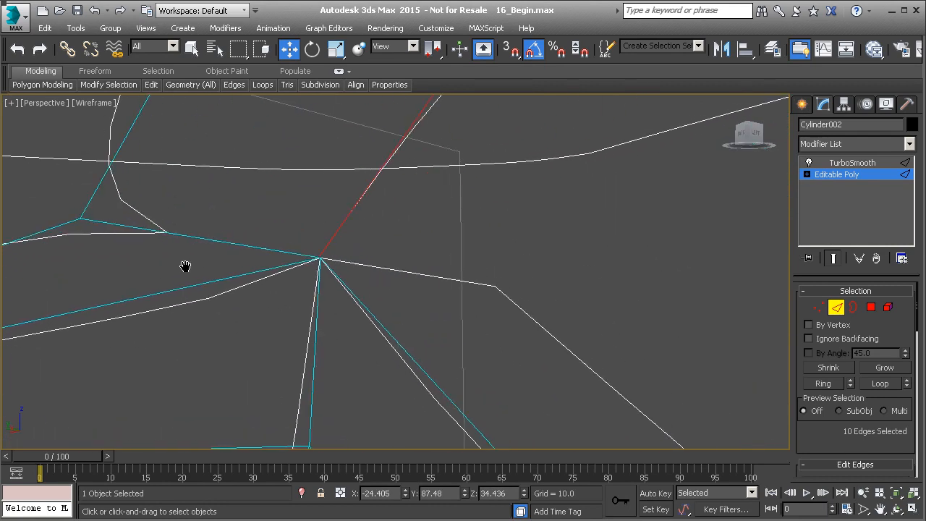
pyautogui.scroll(-6, 325, 261)
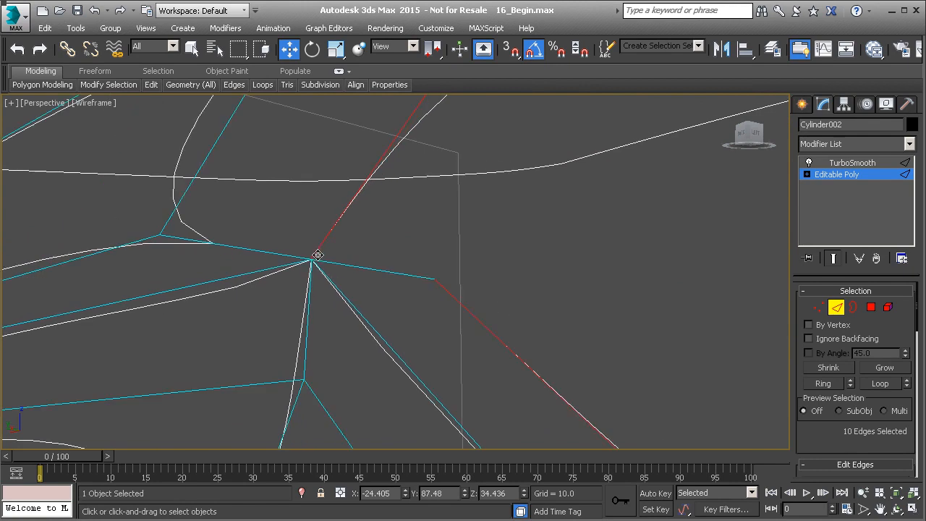
pyautogui.scroll(8, 332, 262)
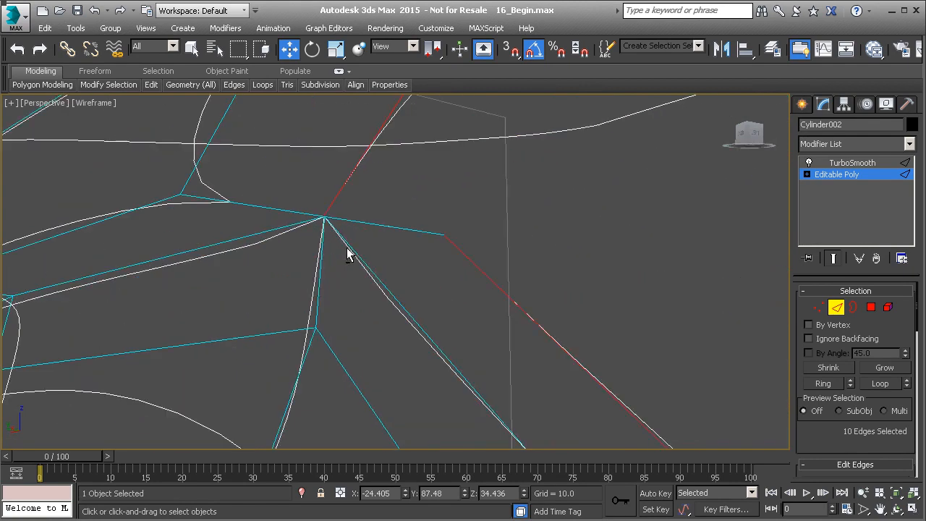
pyautogui.press('1')
pyautogui.keyDown('alt'); pyautogui.moveTo(272, 329); pyautogui.dragTo(326, 293, button='middle'); pyautogui.keyUp('alt')
pyautogui.scroll(-4, 833, 424)
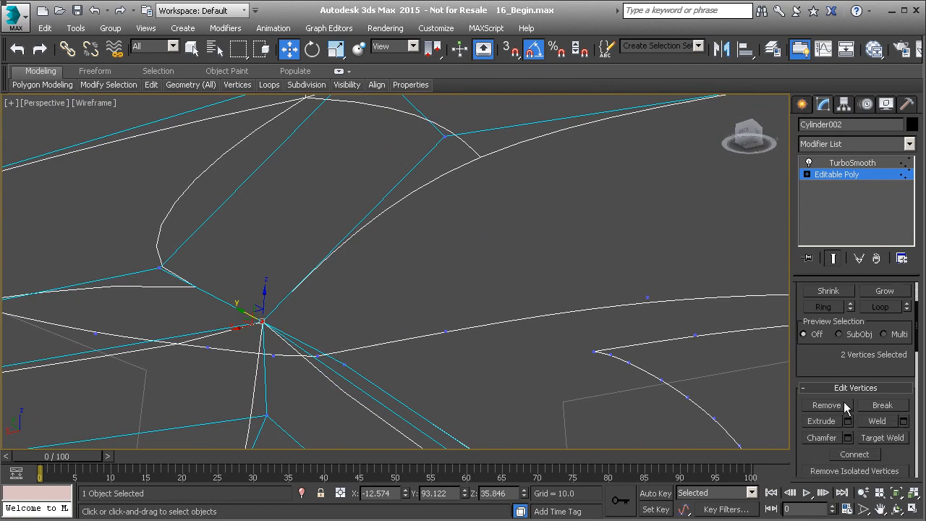
pyautogui.click(879, 421)
# Deselect the body and examine the shaded lip around the tail light opening from the rear and side
pyautogui.keyDown('alt'); pyautogui.moveTo(311, 310); pyautogui.dragTo(248, 336, button='middle'); pyautogui.keyUp('alt')
pyautogui.scroll(-4, 306, 308)
pyautogui.keyDown('alt'); pyautogui.moveTo(310, 318); pyautogui.dragTo(346, 312, button='middle'); pyautogui.keyUp('alt')
pyautogui.click(840, 176)
pyautogui.click(495, 320)
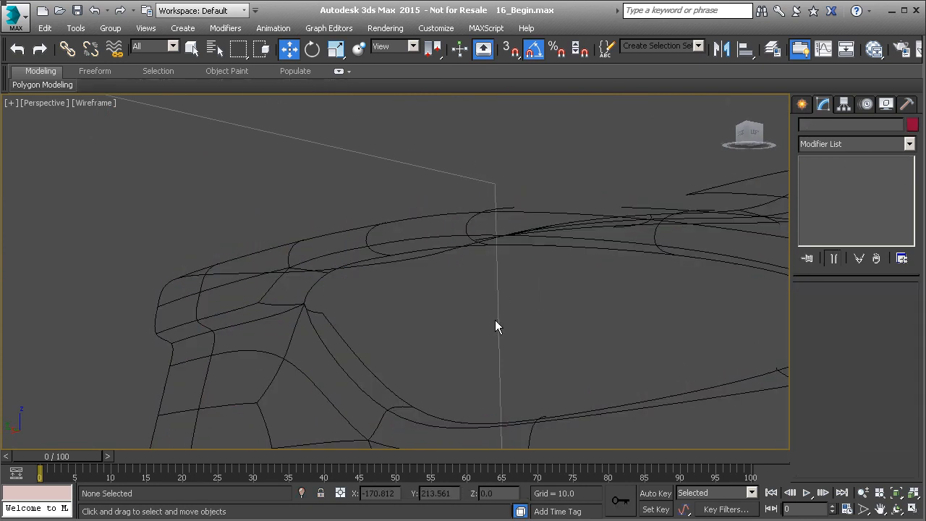
pyautogui.press('F3')
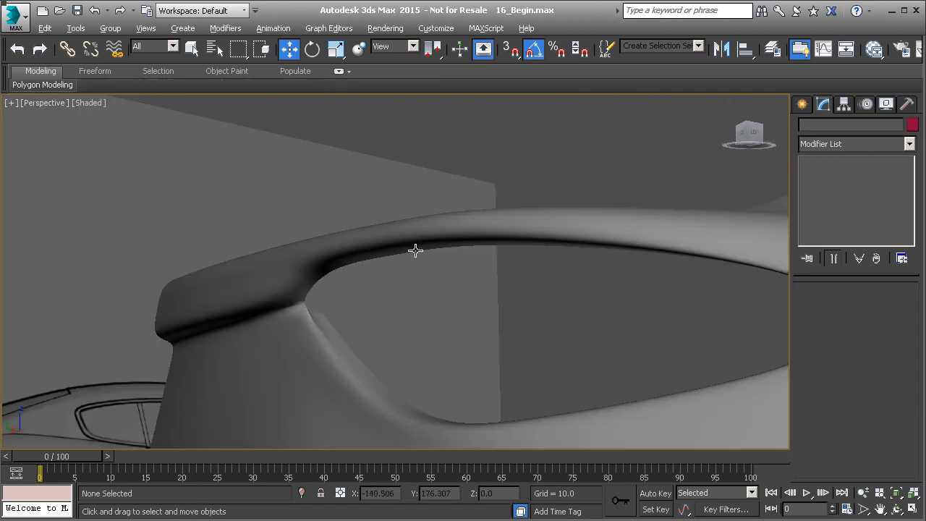
pyautogui.scroll(-5, 383, 262)
pyautogui.keyDown('alt'); pyautogui.moveTo(446, 334); pyautogui.dragTo(373, 338, button='middle'); pyautogui.keyUp('alt')
pyautogui.scroll(-2, 373, 334)
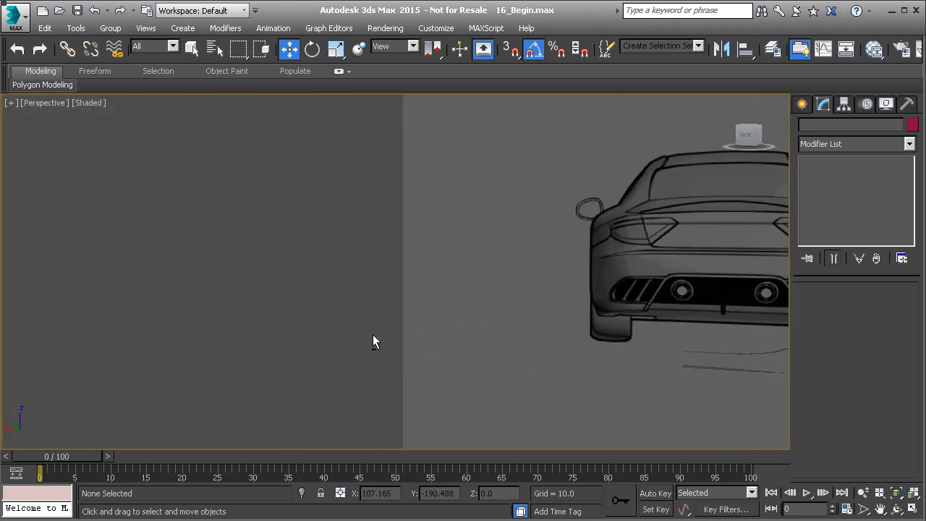
pyautogui.scroll(-1, 305, 330)
pyautogui.moveTo(304, 329); pyautogui.dragTo(452, 299, button='middle')
pyautogui.keyDown('alt'); pyautogui.moveTo(453, 298); pyautogui.dragTo(351, 291, button='middle'); pyautogui.keyUp('alt')
pyautogui.moveTo(351, 291)
pyautogui.mouseDown(button='middle')
pyautogui.moveTo(530, 302)
pyautogui.moveTo(399, 263)
pyautogui.moveTo(424, 283)
pyautogui.moveTo(248, 209)
pyautogui.moveTo(300, 225)
pyautogui.moveTo(283, 225)
pyautogui.mouseUp(button='middle')
# Reselect the body and examine its smoothed edge flow at the tail light opening's inner corner
pyautogui.click(249, 209)
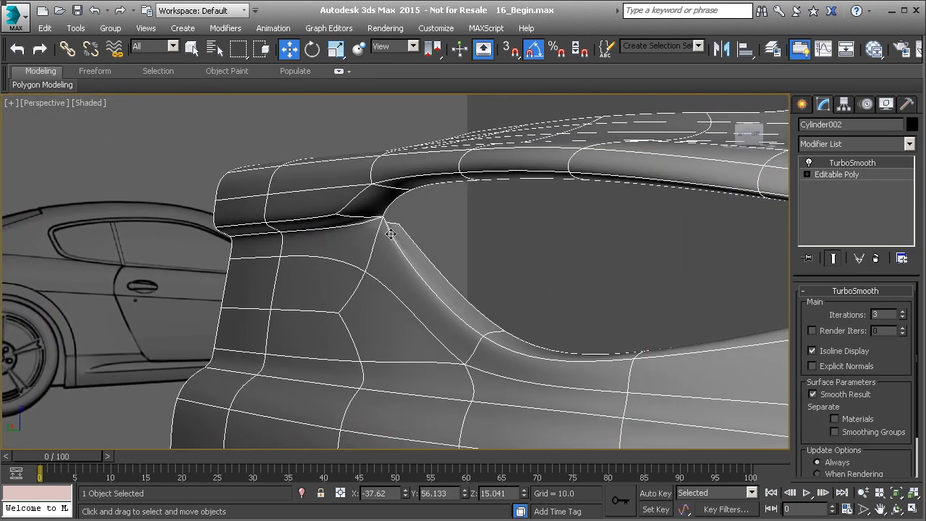
pyautogui.keyDown('alt'); pyautogui.moveTo(399, 228); pyautogui.dragTo(441, 254, button='middle'); pyautogui.keyUp('alt')
pyautogui.scroll(-5, 377, 253)
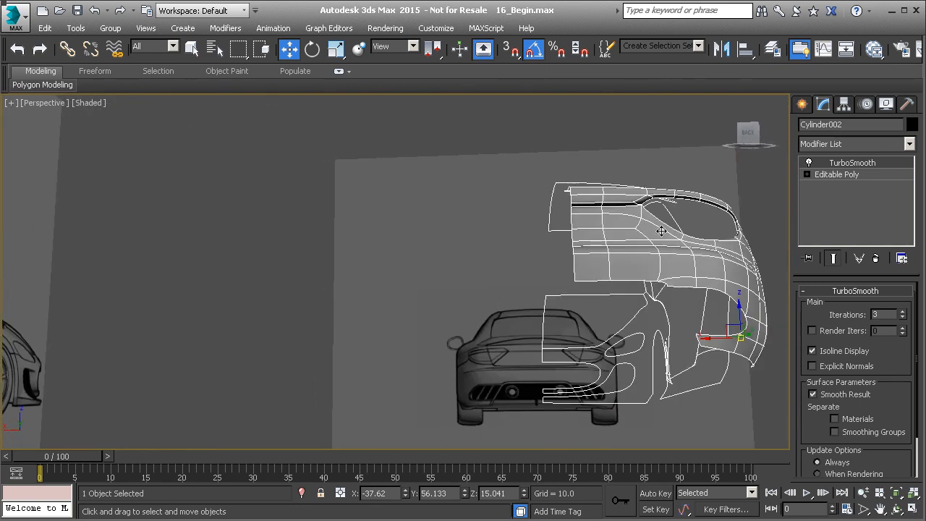
pyautogui.moveTo(656, 231); pyautogui.dragTo(541, 242, button='middle')
pyautogui.scroll(5, 541, 242)
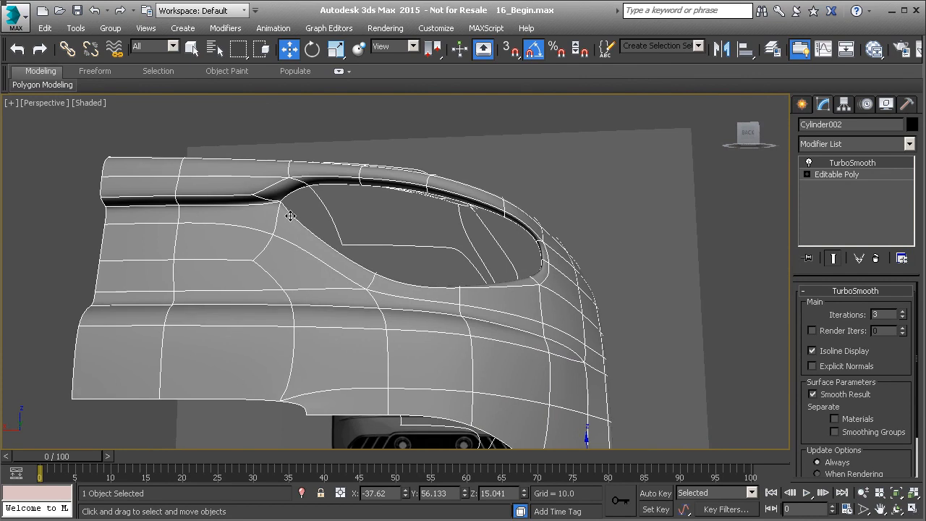
pyautogui.scroll(2, 293, 206)
pyautogui.scroll(-2, 305, 207)
pyautogui.keyDown('alt'); pyautogui.moveTo(306, 207); pyautogui.dragTo(128, 217, button='middle'); pyautogui.keyUp('alt')
pyautogui.scroll(5, 128, 218)
pyautogui.scroll(-3, 129, 215)
# At the Editable Poly edge level, extrude the short upper edge at the opening's inner corner about 1.5 units inward along Y
pyautogui.hotkey('alt', '2')
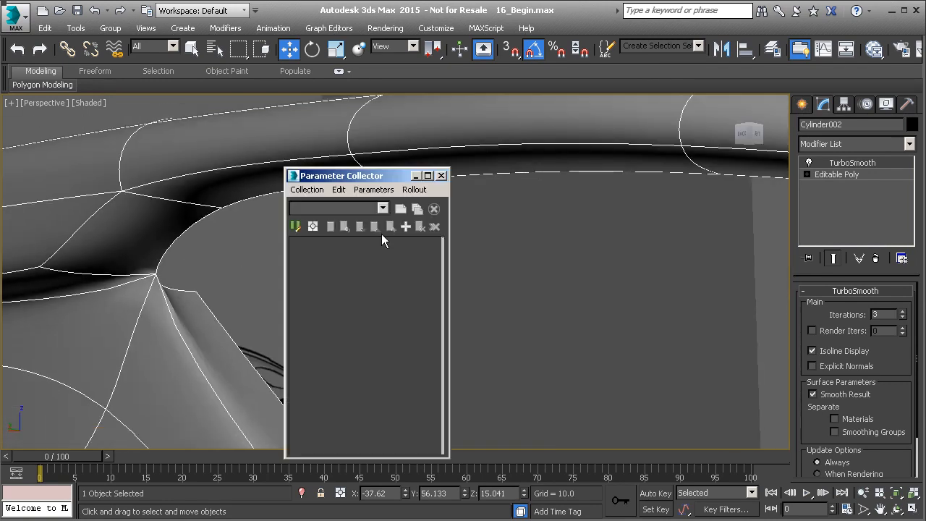
pyautogui.click(441, 176)
pyautogui.click(840, 175)
pyautogui.press('2')
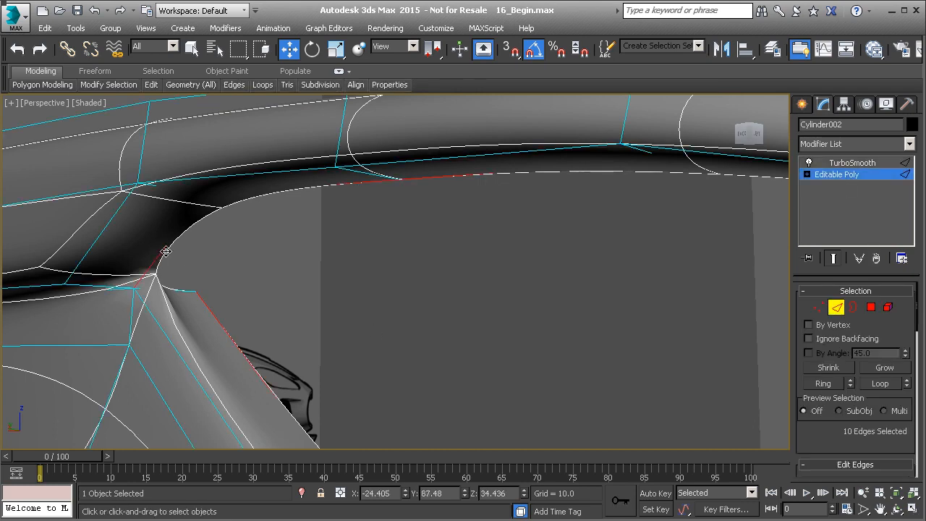
pyautogui.moveTo(147, 252); pyautogui.dragTo(209, 251)
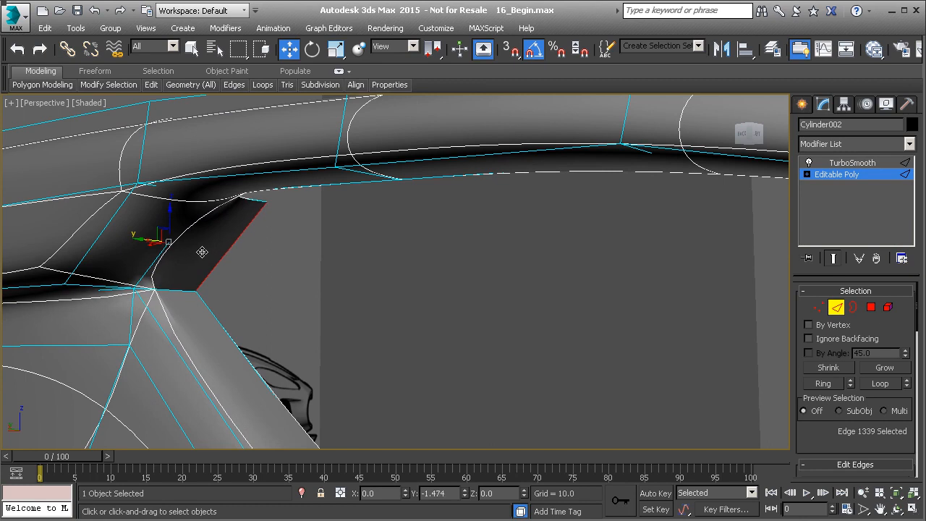
# Weld the two lower end vertices where the new corner face meets the opening's extruded lip
pyautogui.press('1')
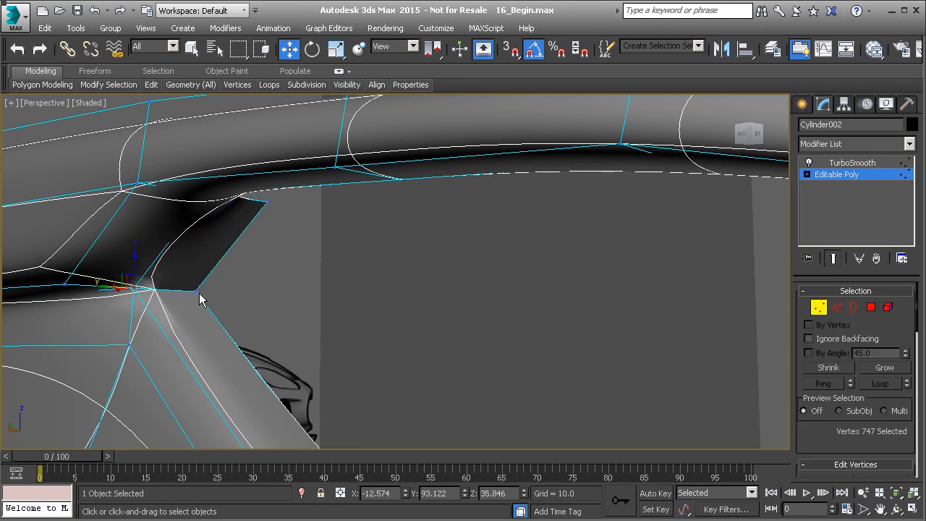
pyautogui.moveTo(864, 452); pyautogui.dragTo(861, 352)
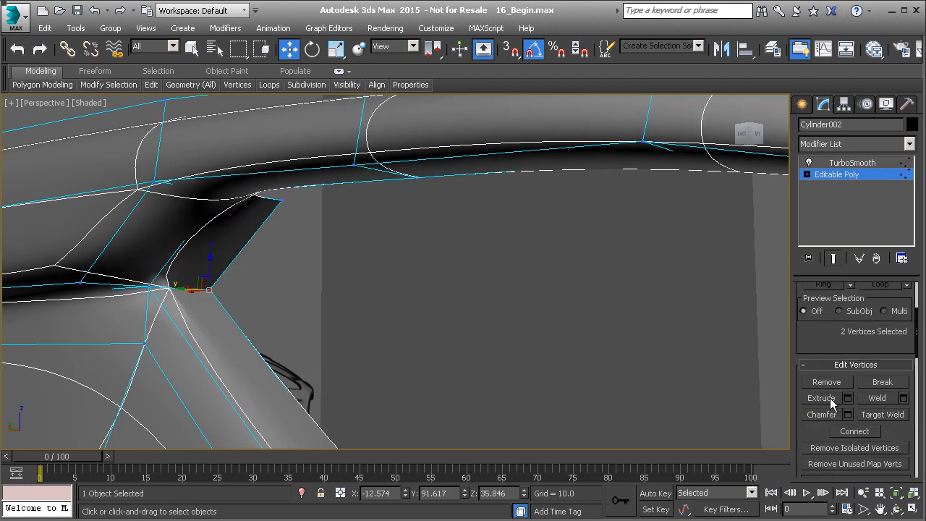
pyautogui.click(884, 398)
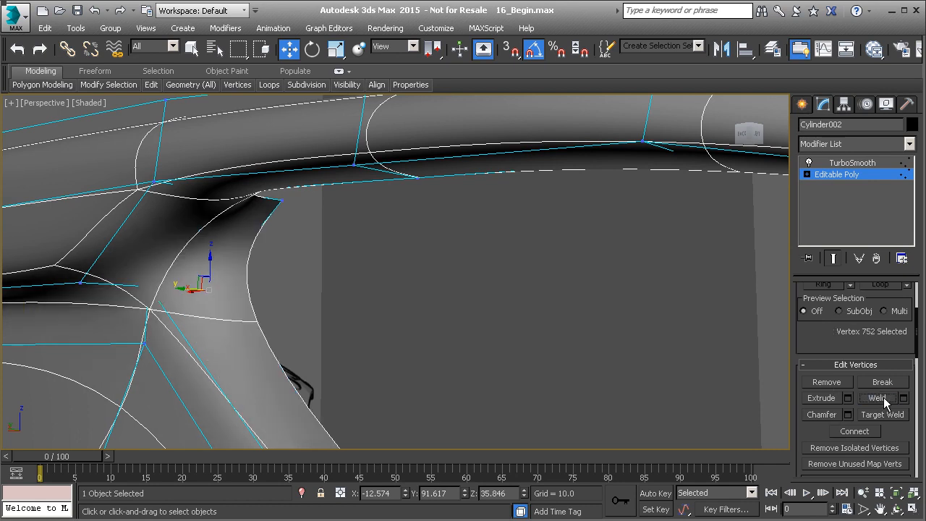
# Leave vertex editing and examine the smoothed tail light opening from several angles, with the body deselected and selected
pyautogui.scroll(-8, 332, 307)
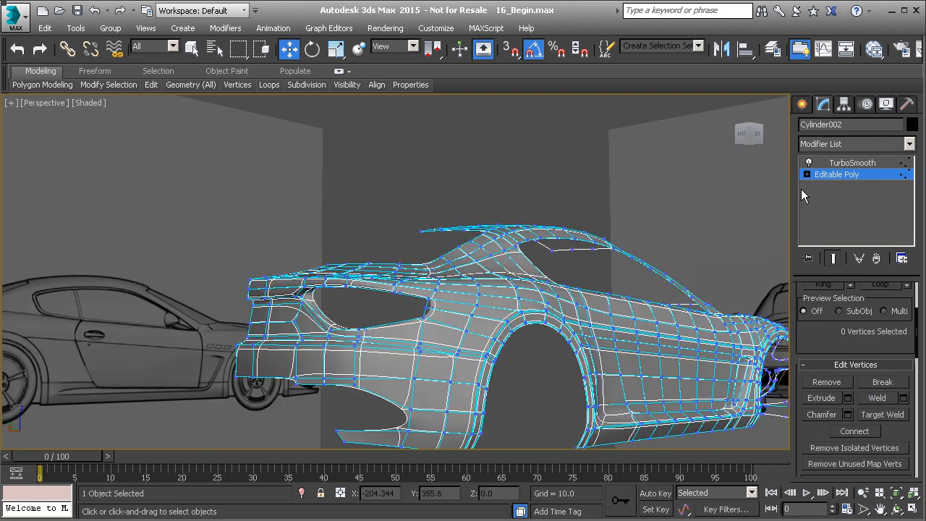
pyautogui.click(823, 175)
pyautogui.click(351, 210)
pyautogui.keyDown('alt'); pyautogui.moveTo(341, 285); pyautogui.dragTo(405, 211, button='middle'); pyautogui.keyUp('alt')
pyautogui.scroll(5, 404, 211)
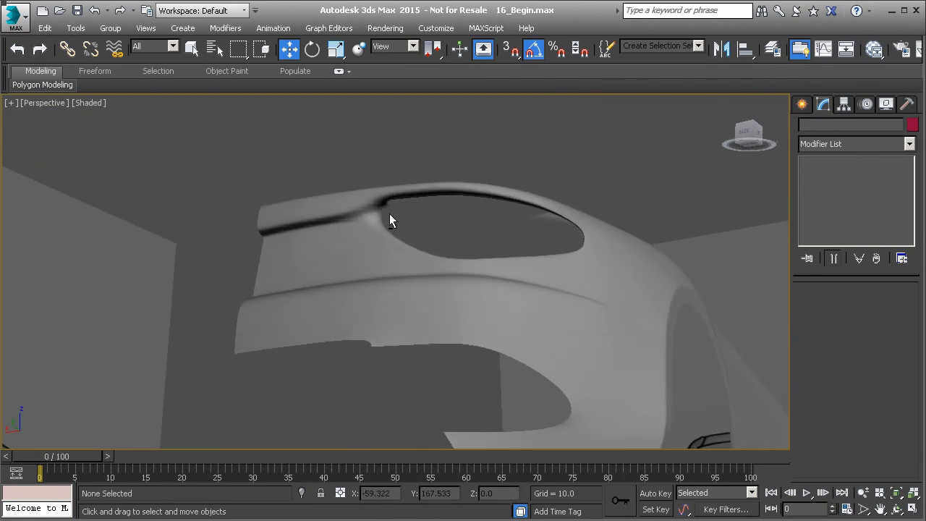
pyautogui.keyDown('alt'); pyautogui.moveTo(494, 221); pyautogui.dragTo(329, 255, button='middle'); pyautogui.keyUp('alt')
pyautogui.click(432, 320)
pyautogui.scroll(2, 350, 236)
pyautogui.scroll(-1, 350, 236)
pyautogui.scroll(-1, 350, 242)
pyautogui.moveTo(225, 281); pyautogui.dragTo(367, 273, button='middle')
pyautogui.scroll(4, 344, 285)
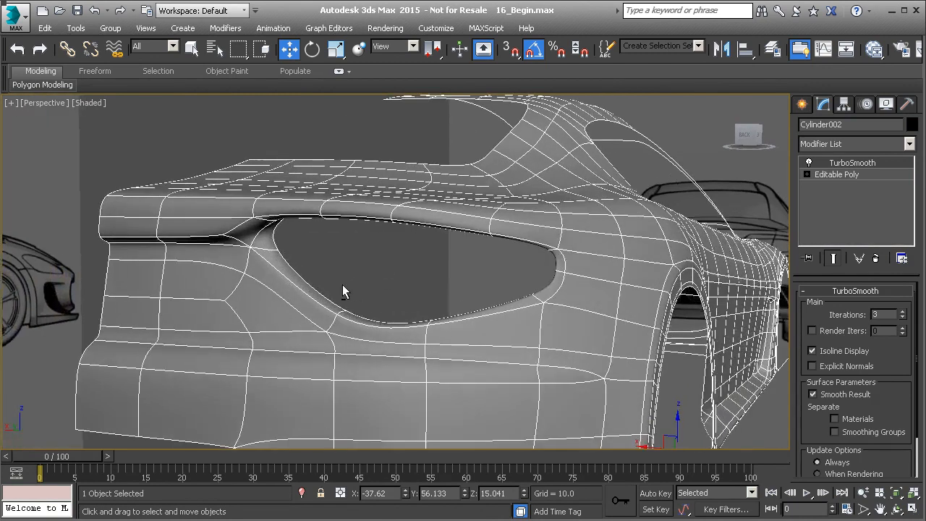
# Insert a Swift Loop edge loop along the tail light opening's extruded lip and slide it close to the outer rim
pyautogui.click(861, 175)
pyautogui.click(837, 307)
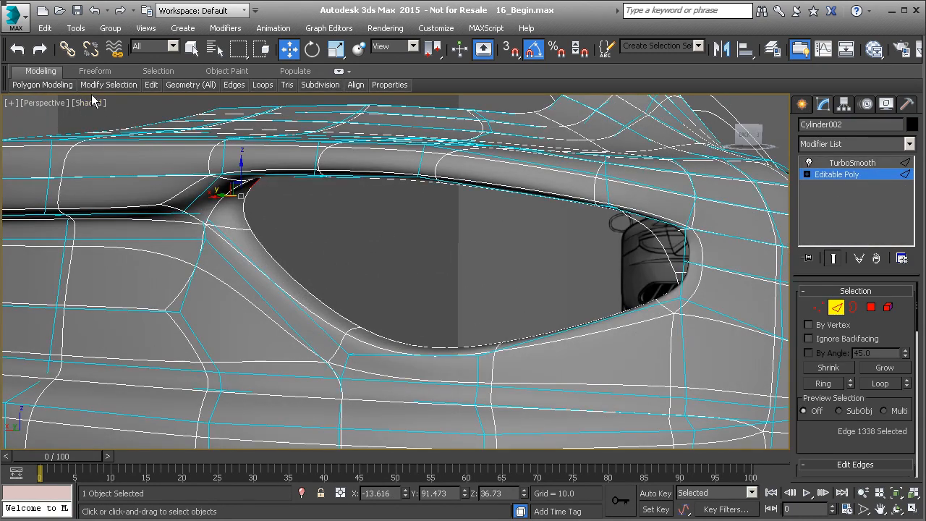
pyautogui.moveTo(159, 84)
pyautogui.click(265, 123)
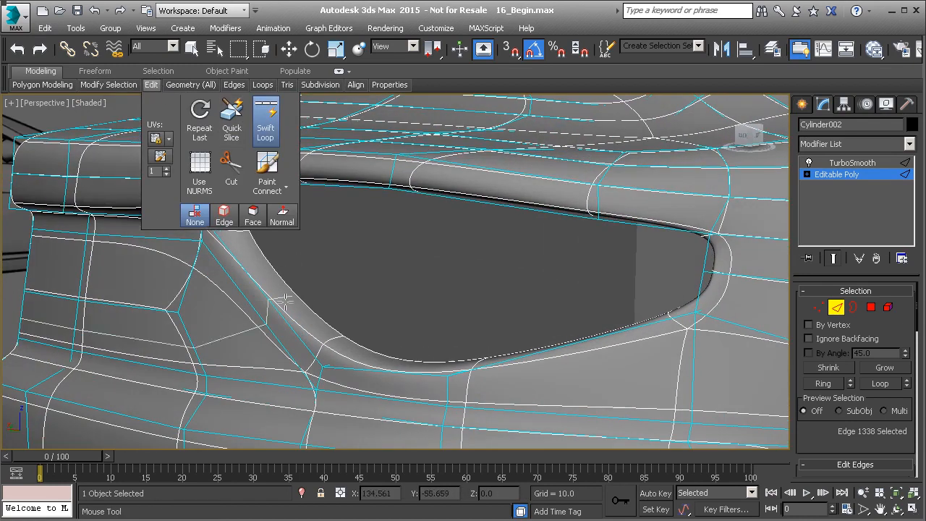
pyautogui.click(331, 361)
pyautogui.keyDown('alt'); pyautogui.moveTo(332, 361); pyautogui.dragTo(320, 345, button='middle'); pyautogui.keyUp('alt')
pyautogui.scroll(3, 320, 346)
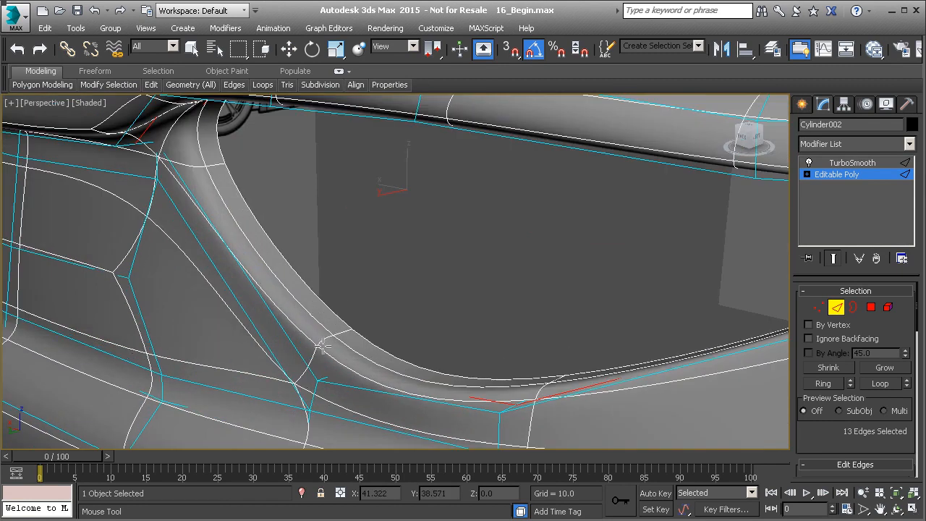
pyautogui.keyDown('alt'); pyautogui.moveTo(479, 399); pyautogui.dragTo(496, 390, button='middle'); pyautogui.keyUp('alt')
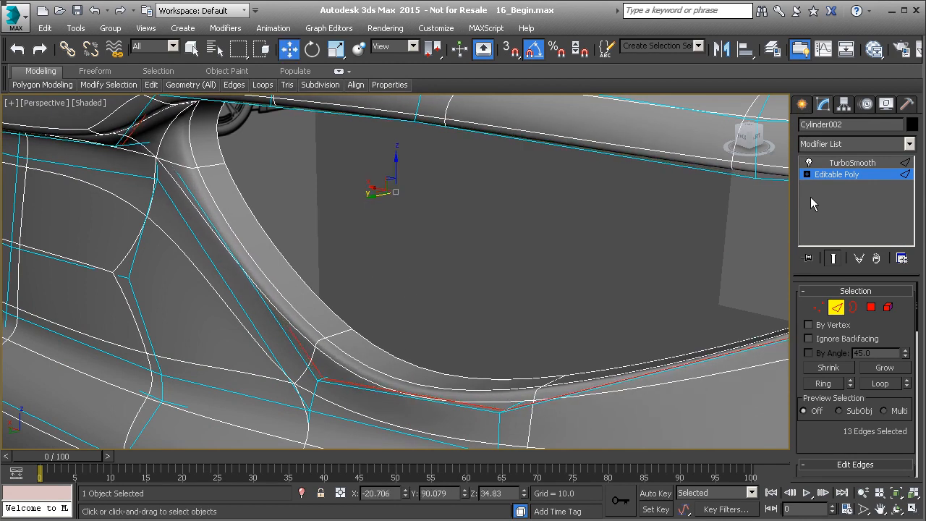
# Leave edge editing and examine the sharpened tail light rim and rear corner from outside and behind
pyautogui.click(824, 175)
pyautogui.click(473, 274)
pyautogui.moveTo(473, 273)
pyautogui.keyDown('alt'); pyautogui.mouseDown(button='middle')
pyautogui.moveTo(380, 262)
pyautogui.moveTo(409, 319)
pyautogui.moveTo(449, 296)
pyautogui.moveTo(456, 275)
pyautogui.mouseUp(button='middle'); pyautogui.keyUp('alt')
pyautogui.scroll(-3, 394, 313)
pyautogui.keyDown('alt'); pyautogui.moveTo(440, 154); pyautogui.dragTo(268, 205, button='middle'); pyautogui.keyUp('alt')
pyautogui.keyDown('alt'); pyautogui.moveTo(461, 229); pyautogui.dragTo(384, 244, button='middle'); pyautogui.keyUp('alt')
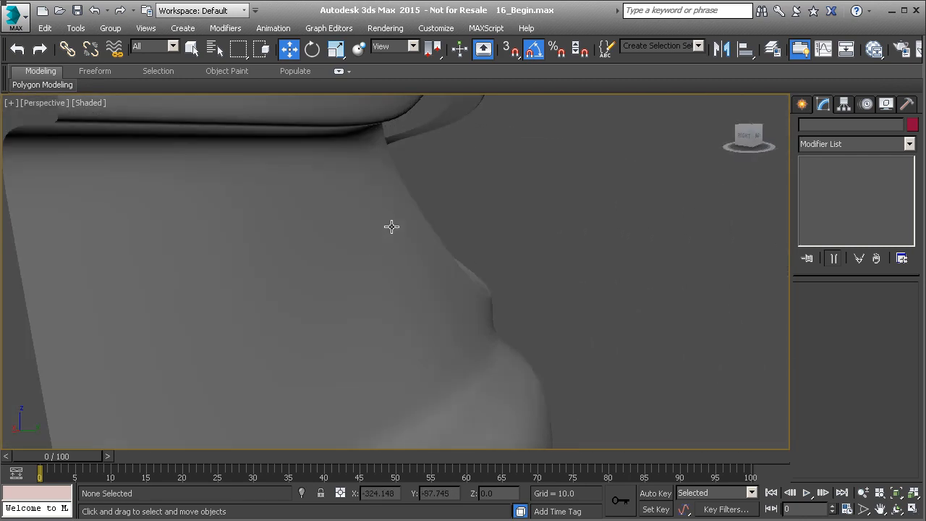
pyautogui.click(392, 225)
pyautogui.click(813, 178)
pyautogui.keyDown('alt'); pyautogui.moveTo(579, 199); pyautogui.dragTo(240, 275, button='middle'); pyautogui.keyUp('alt')
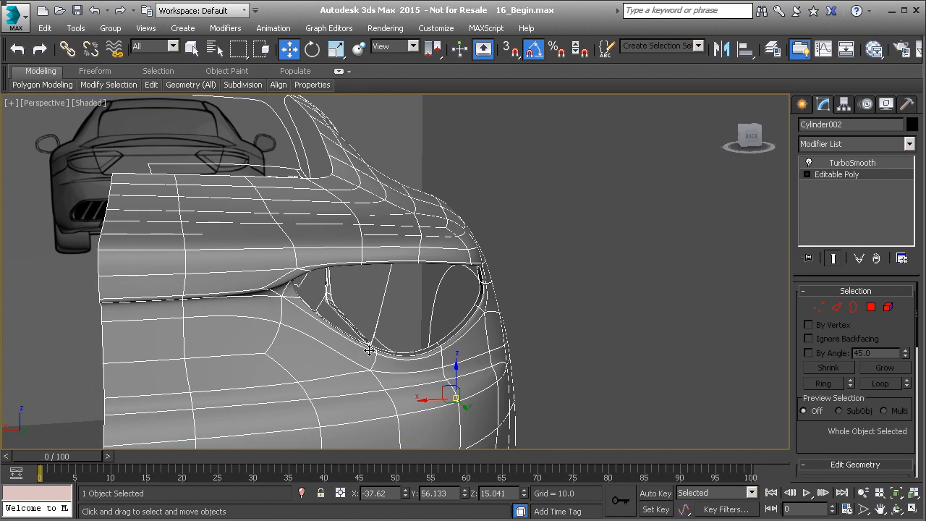
pyautogui.keyDown('alt'); pyautogui.moveTo(492, 289); pyautogui.dragTo(423, 323, button='middle'); pyautogui.keyUp('alt')
# Examine the whole car body from the rear, side and rear three-quarter views, shaded and with its mesh shown
pyautogui.click(597, 323)
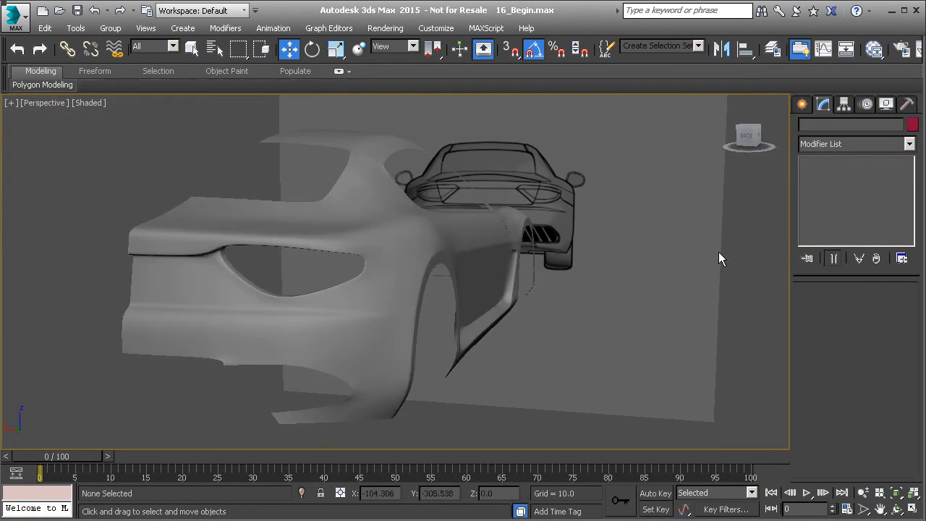
pyautogui.keyDown('alt'); pyautogui.moveTo(518, 293); pyautogui.dragTo(371, 296, button='middle'); pyautogui.keyUp('alt')
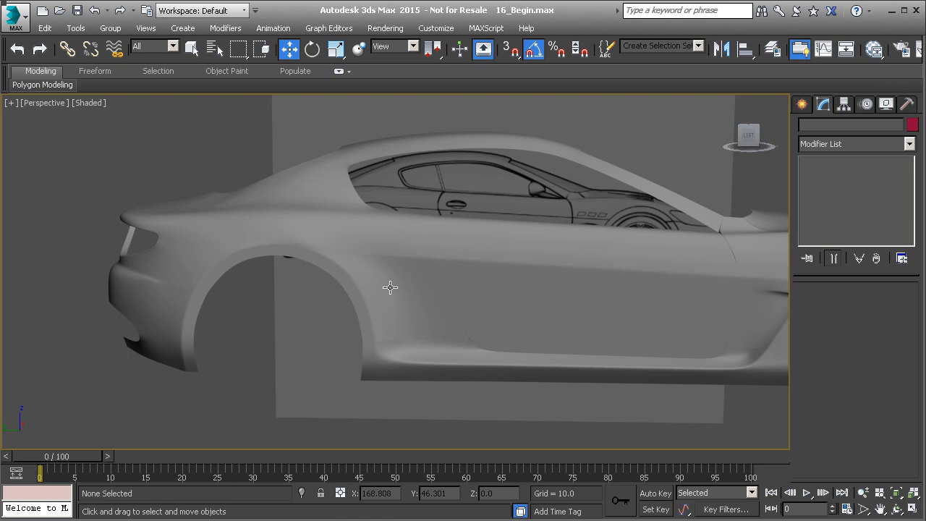
pyautogui.moveTo(380, 291); pyautogui.dragTo(327, 299, button='middle')
pyautogui.scroll(-3, 329, 299)
pyautogui.keyDown('alt'); pyautogui.moveTo(384, 301); pyautogui.dragTo(349, 309, button='middle'); pyautogui.keyUp('alt')
pyautogui.click(343, 288)
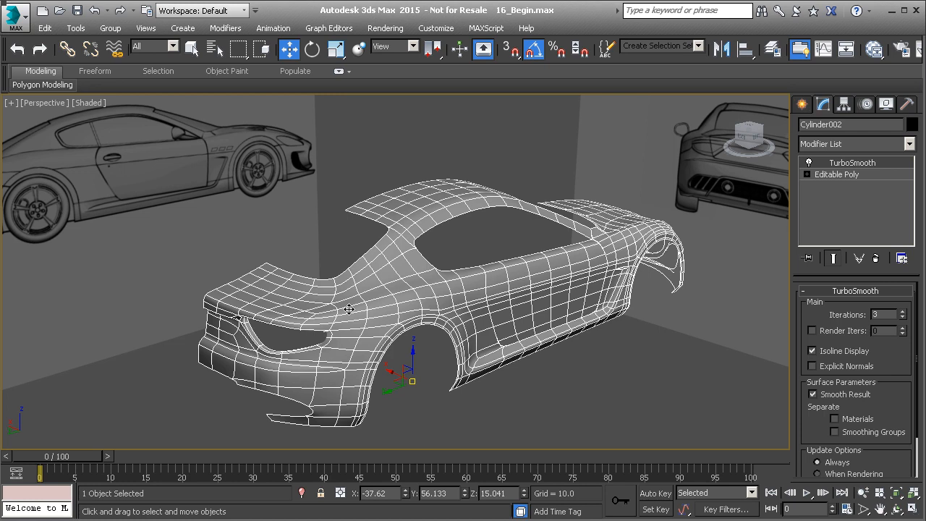
pyautogui.moveTo(267, 306); pyautogui.dragTo(322, 320, button='middle')
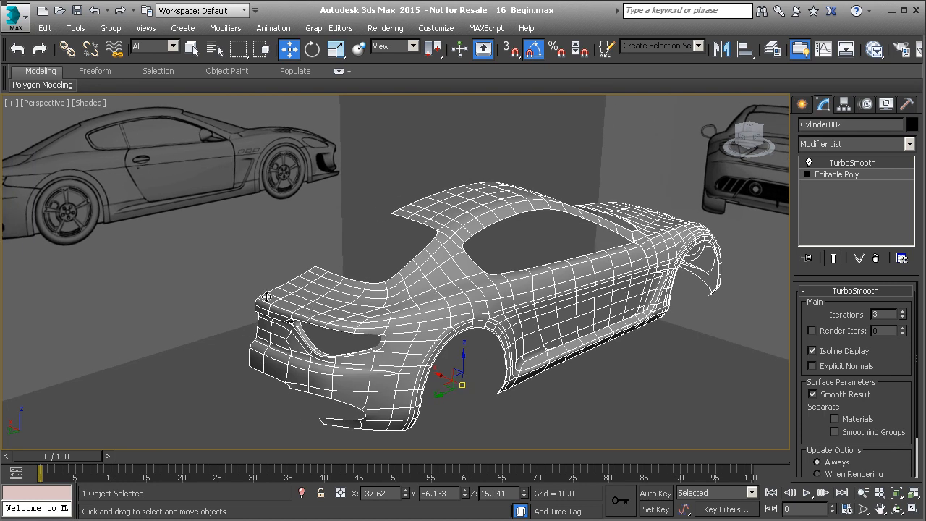
pyautogui.keyDown('alt'); pyautogui.moveTo(336, 401); pyautogui.dragTo(363, 346, button='middle'); pyautogui.keyUp('alt')
pyautogui.scroll(3, 363, 347)
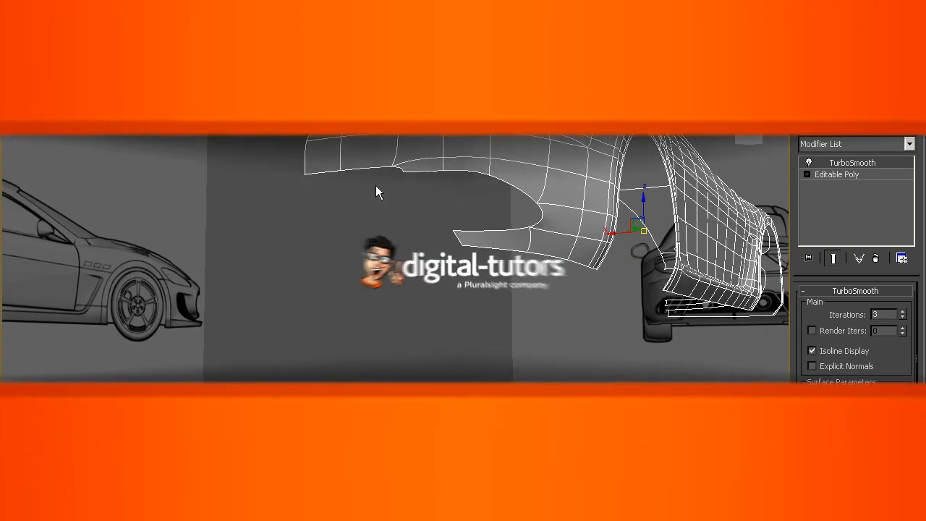